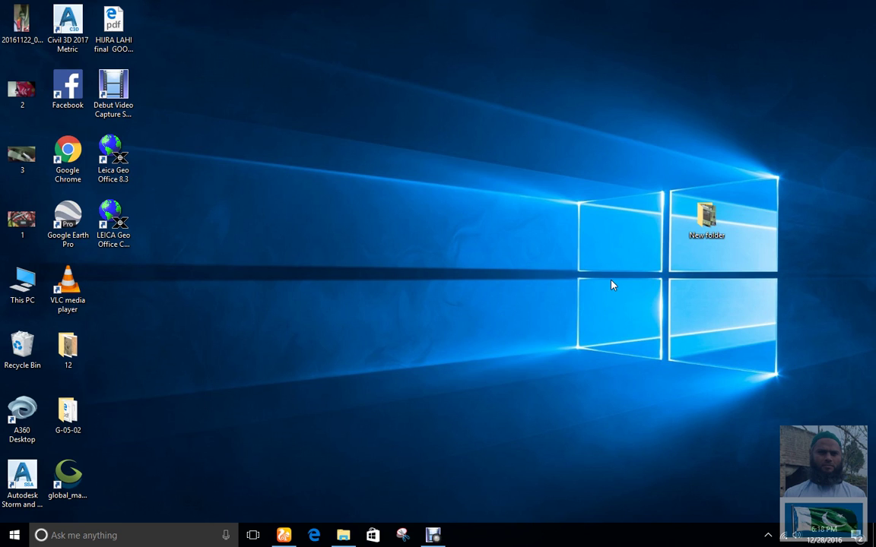
Open 20161228_180553.mp4 from the desktop's New folder and pause it at 00:13 on the instrument's start-up screen.
double_click(706, 218)
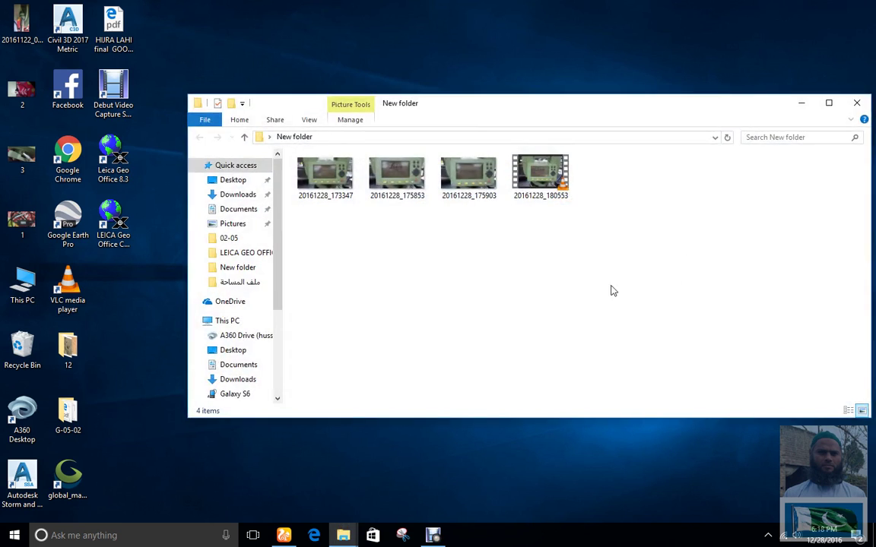
double_click(540, 178)
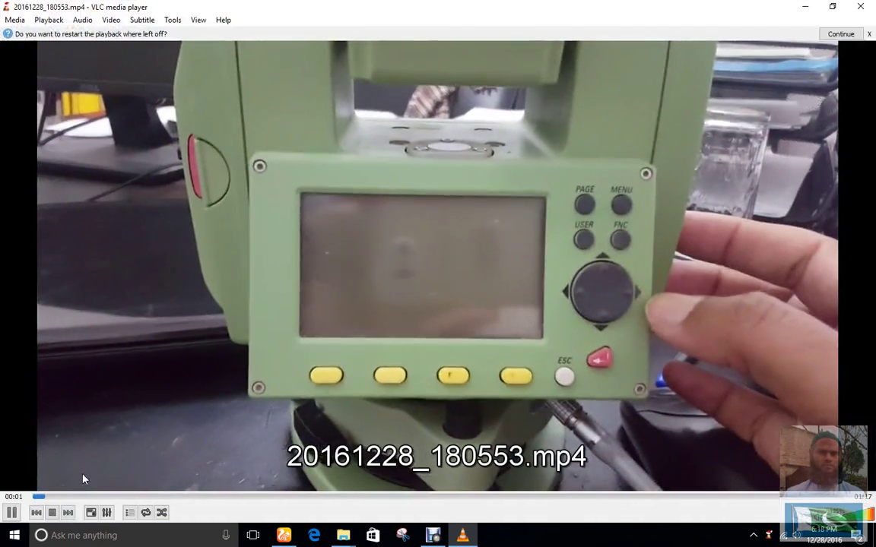
left_click(141, 496)
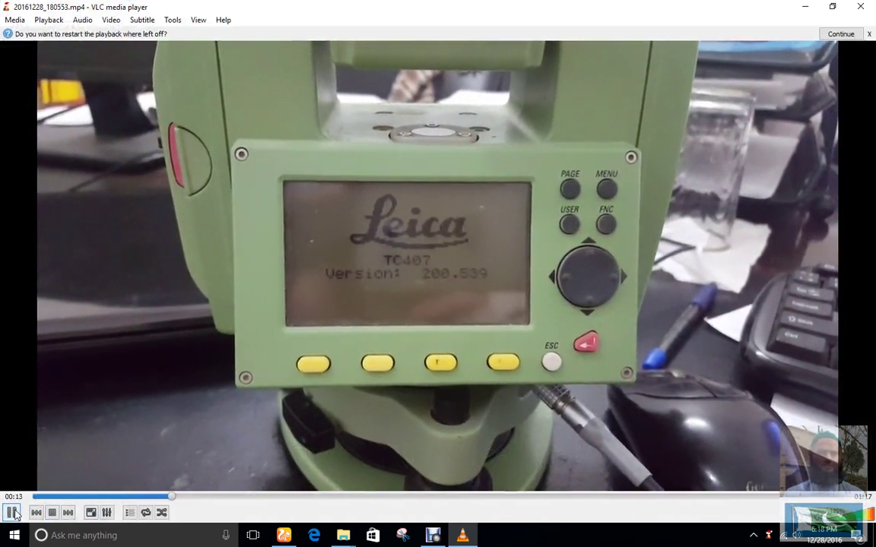
left_click(12, 513)
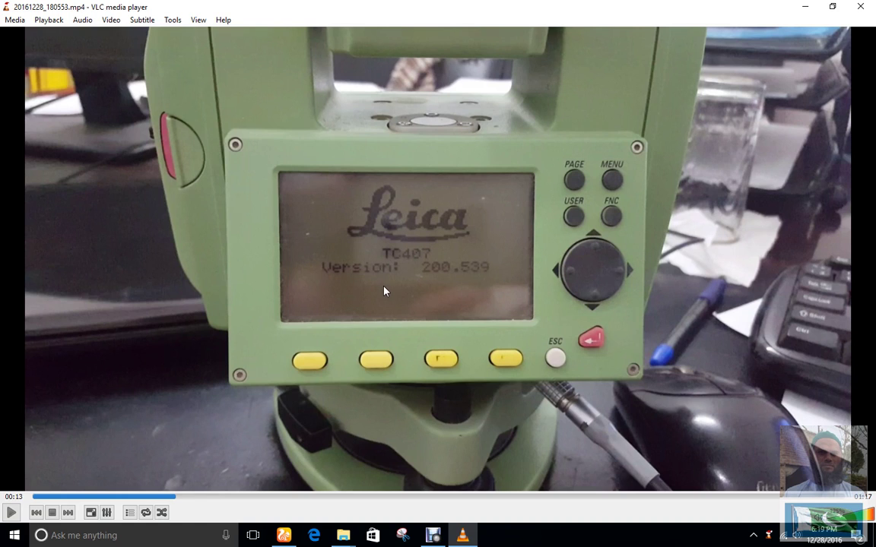
Examine the rest of the instrument video at 00:36, 00:52 and 01:16, then close the player and minimize the folder window.
left_click(12, 512)
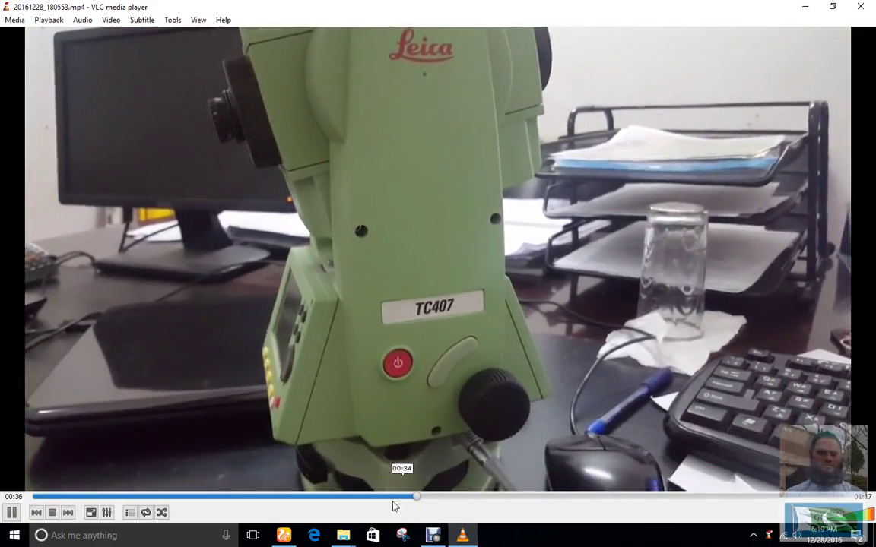
key("space")
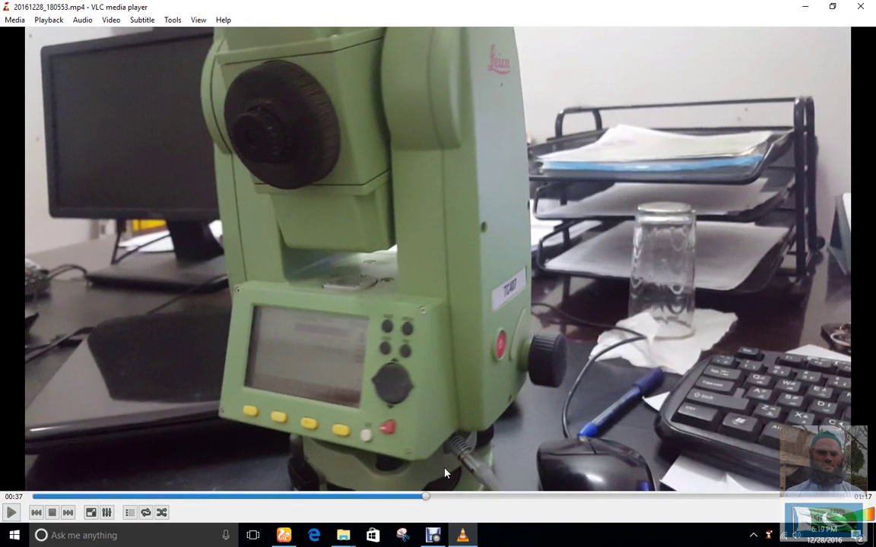
left_click(414, 497)
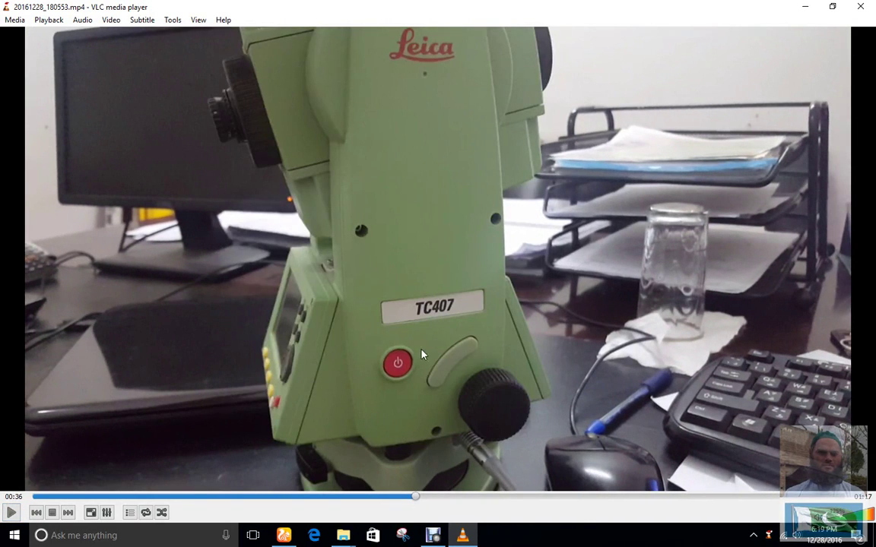
left_click_drag(446, 504, 586, 499)
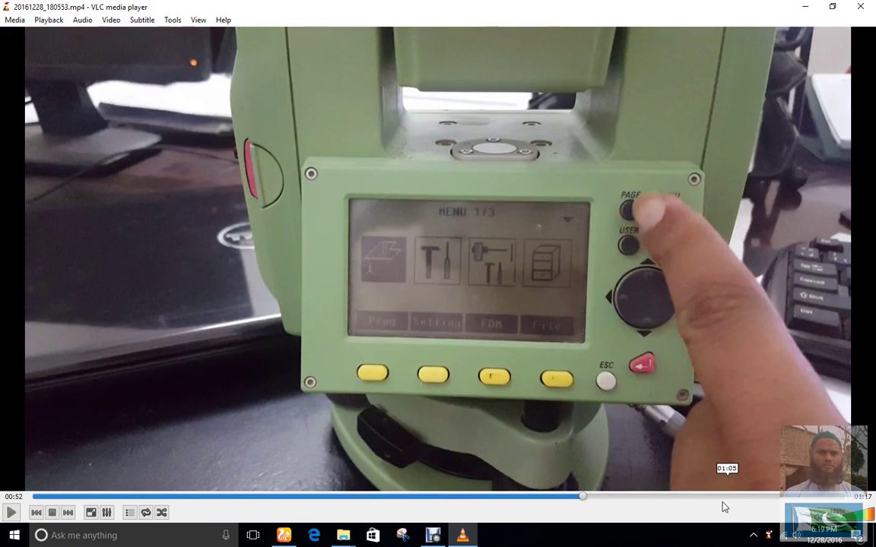
left_click(836, 496)
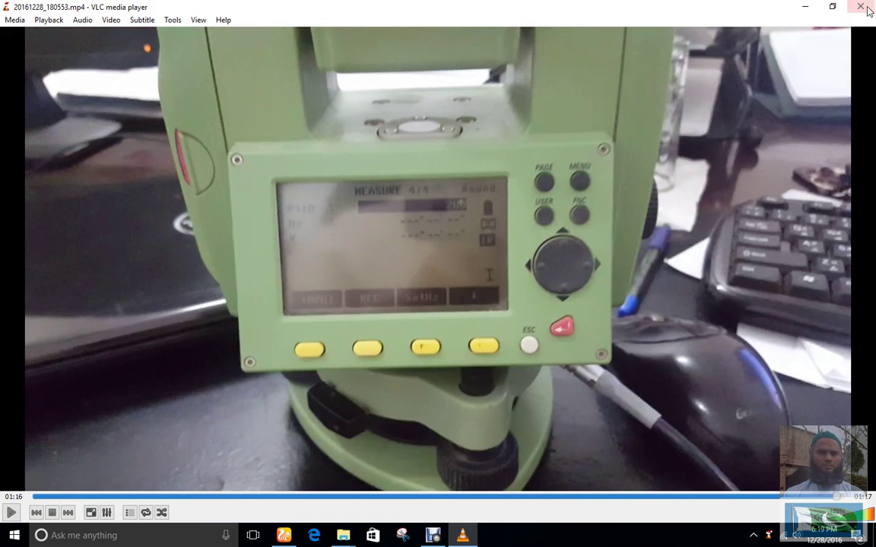
left_click(867, 8)
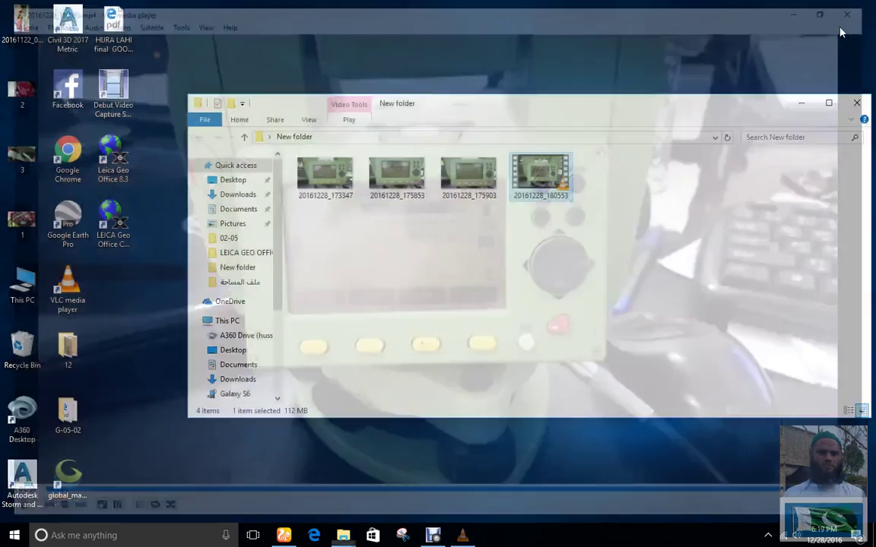
left_click(801, 103)
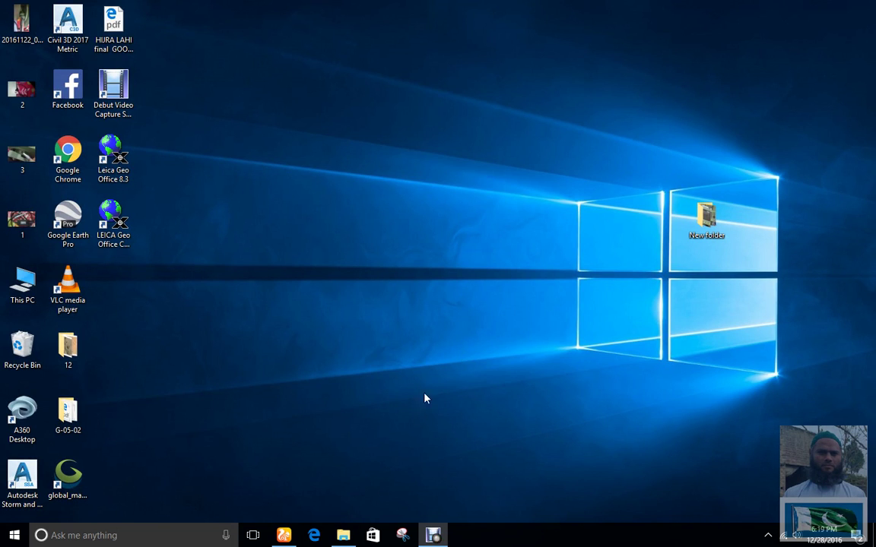
Switch to UC Browser, look through the myProducts list and open the TC407 total station's product page.
left_click(283, 535)
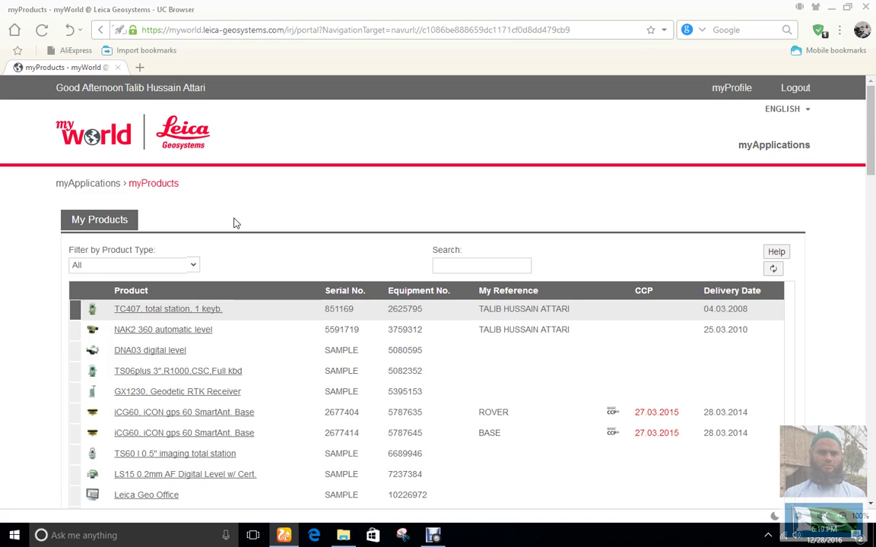
scroll(254, 276, "down", 2)
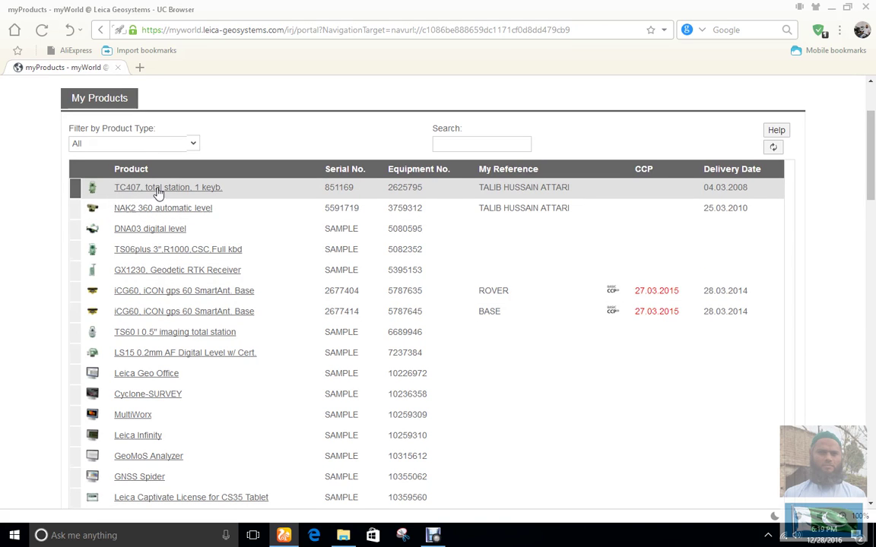
scroll(158, 193, "down", 1)
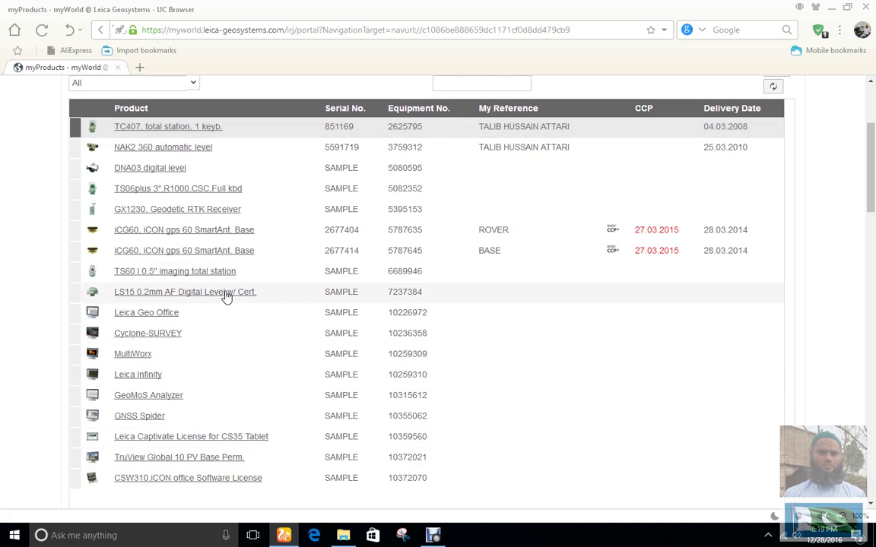
scroll(225, 296, "up", 3)
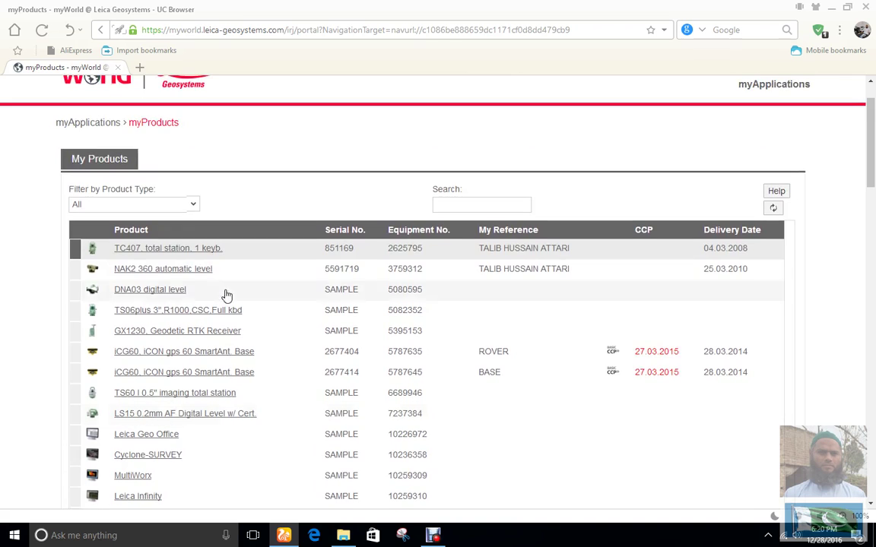
left_click(138, 250)
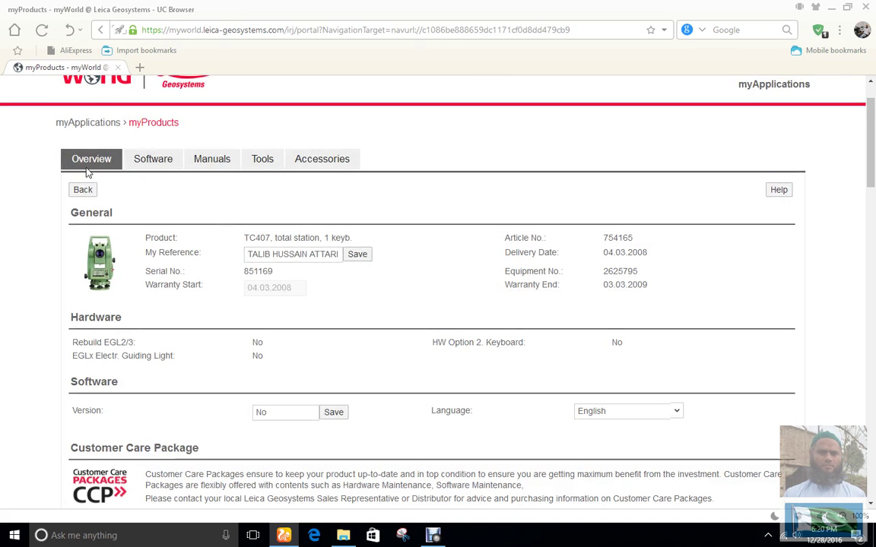
Examine the TC407's offline software updates and highlight the version of the Onboard Instrument Firmware.
left_click(152, 158)
scroll(465, 334, "down", 2)
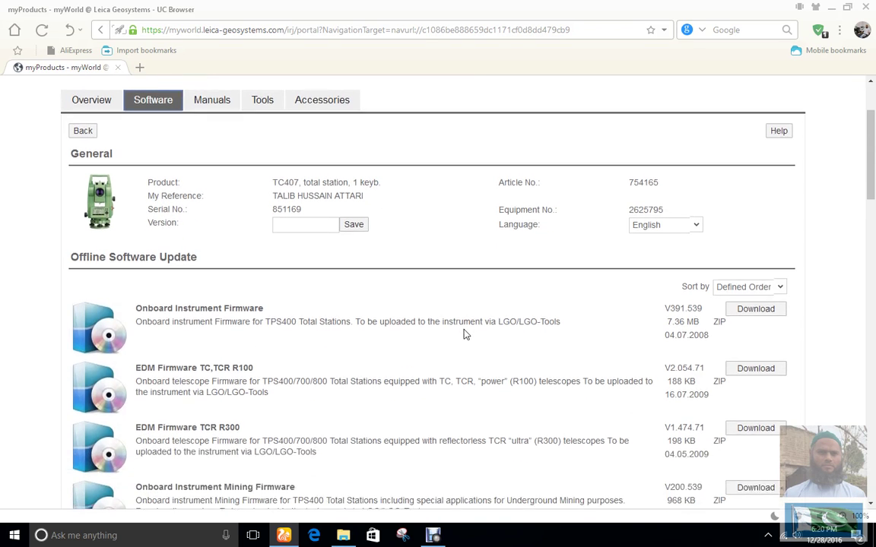
scroll(463, 332, "down", 1)
scroll(463, 332, "up", 3)
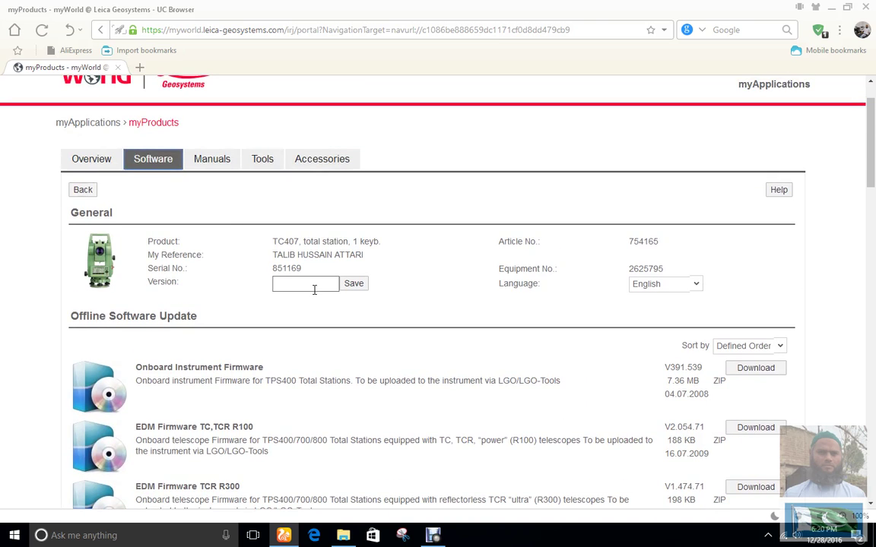
scroll(313, 289, "down", 5)
scroll(313, 289, "up", 2)
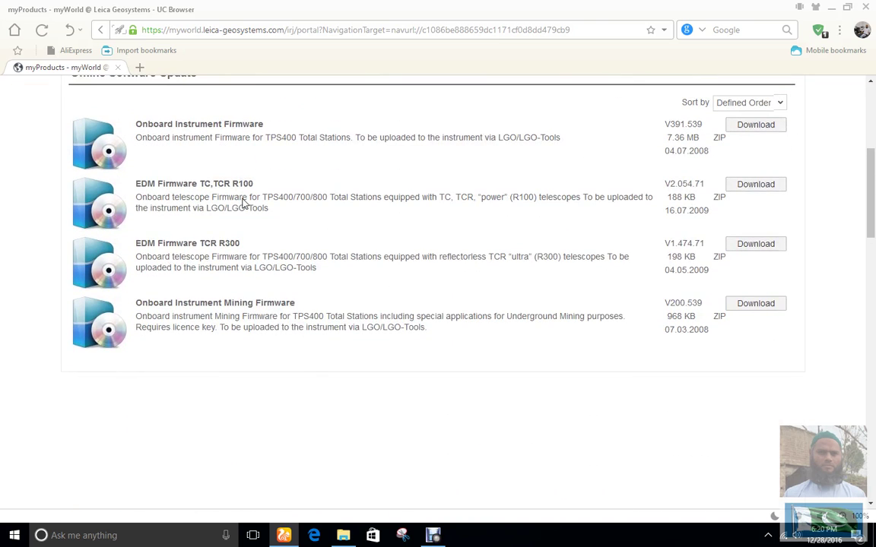
double_click(676, 125)
mouse_move(681, 127)
left_mouse_down()
mouse_move(698, 126)
mouse_move(690, 133)
left_mouse_up()
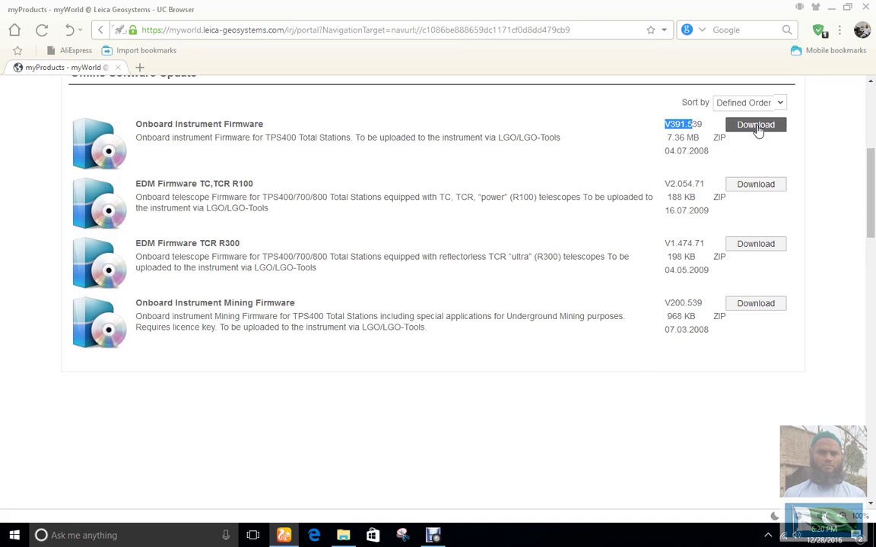
Minimize the browser, refresh the desktop, launch LEICA Geo Office Combined and open its Software Upload tool.
left_click(833, 9)
right_click(263, 214)
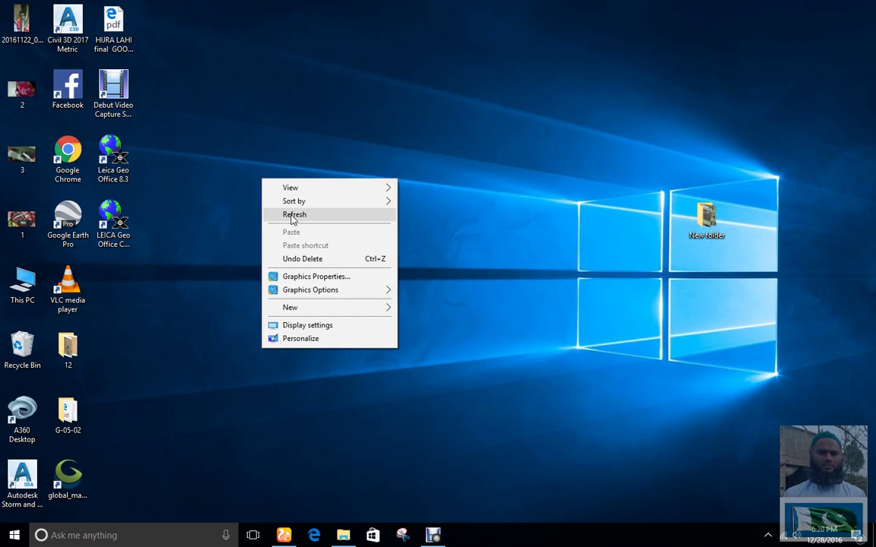
left_click(289, 217)
double_click(114, 223)
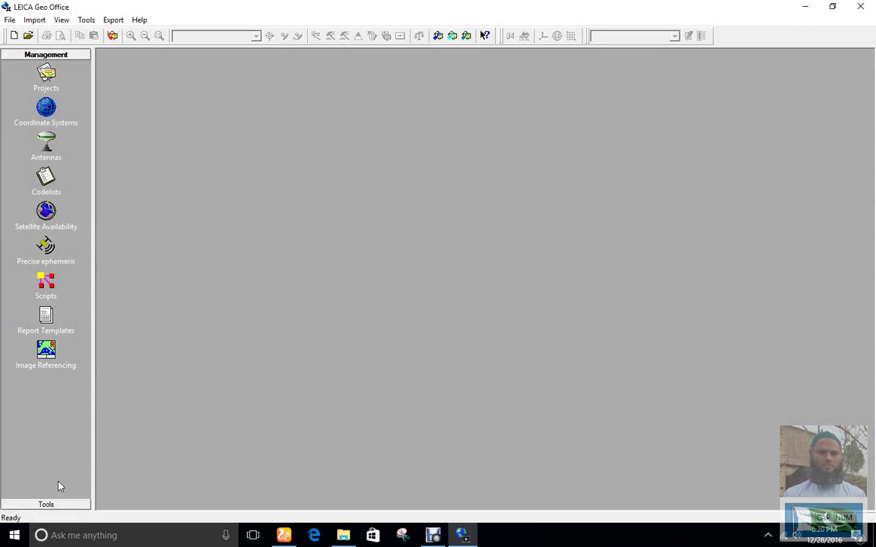
left_click(46, 505)
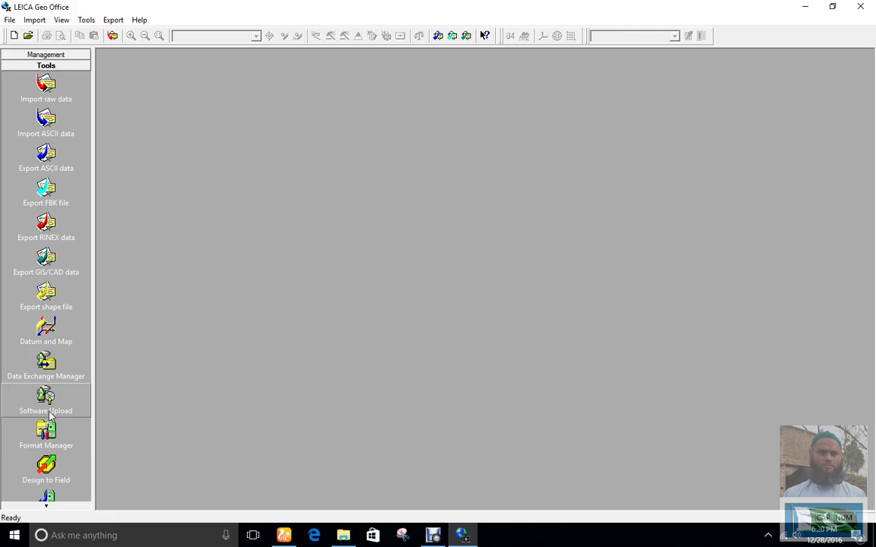
left_click(45, 399)
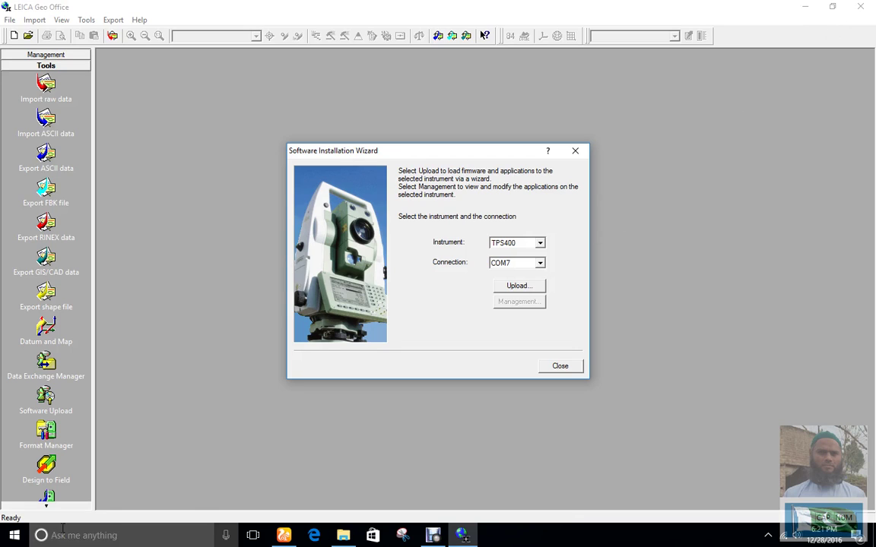
Show the desktop, examine the data cable and instrument connection photos starting from picture 1, then close Photos.
right_click(14, 535)
left_click(34, 531)
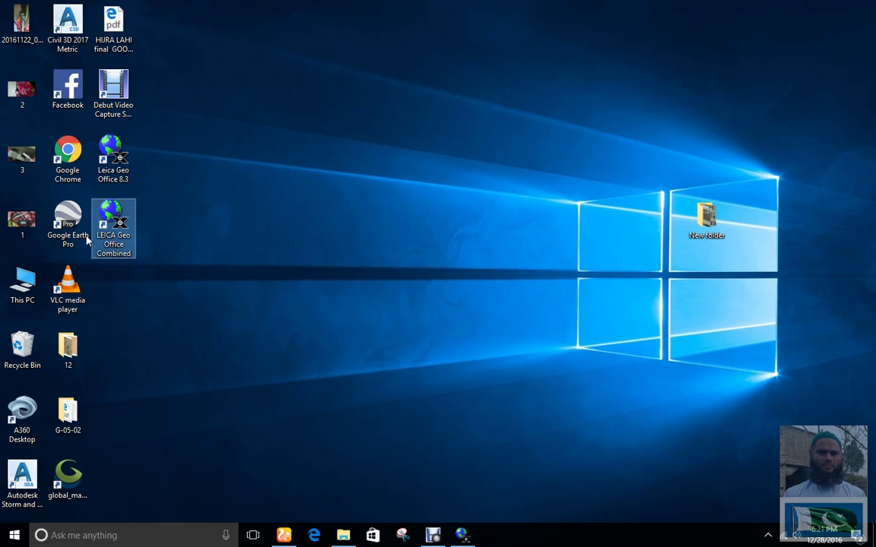
double_click(22, 221)
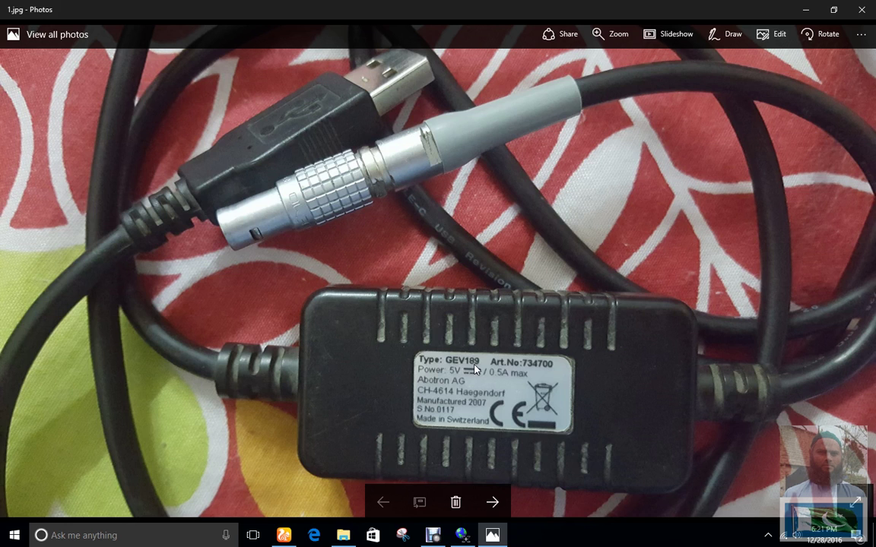
left_click(493, 503)
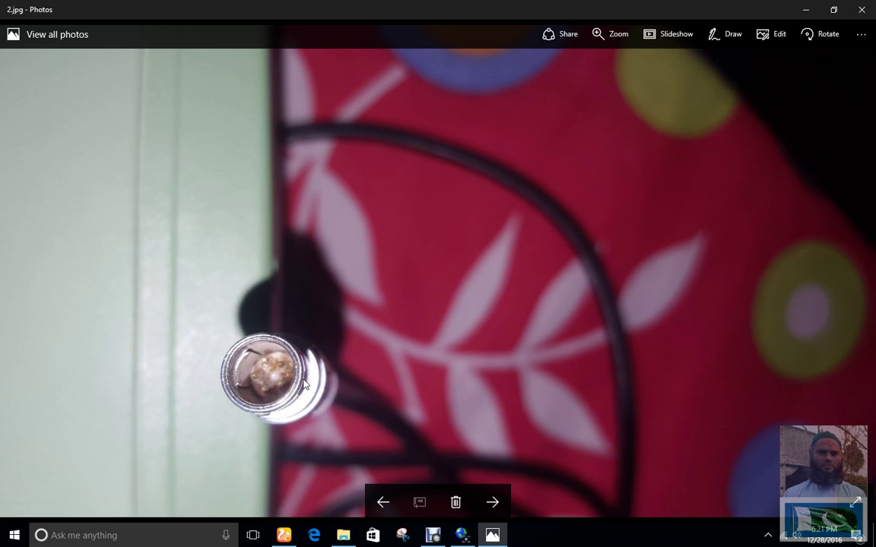
scroll(272, 373, "up", 2)
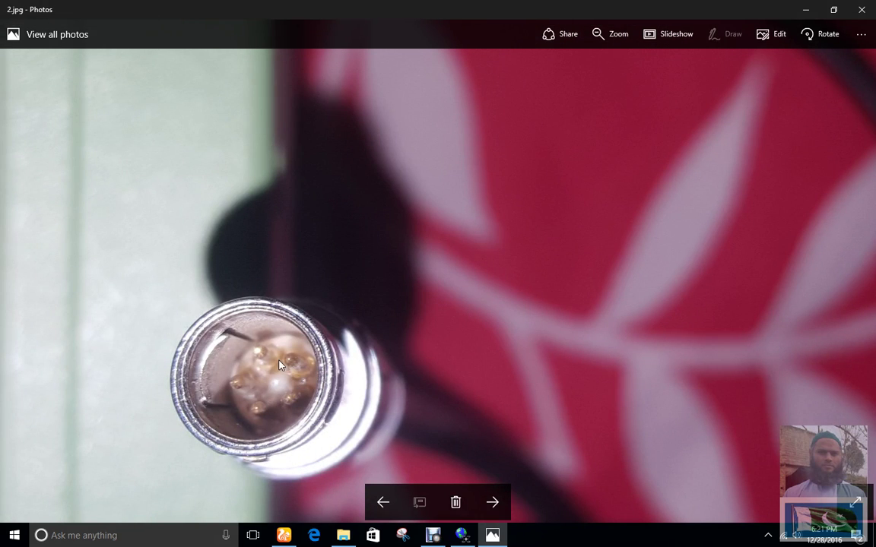
scroll(385, 356, "down", 2)
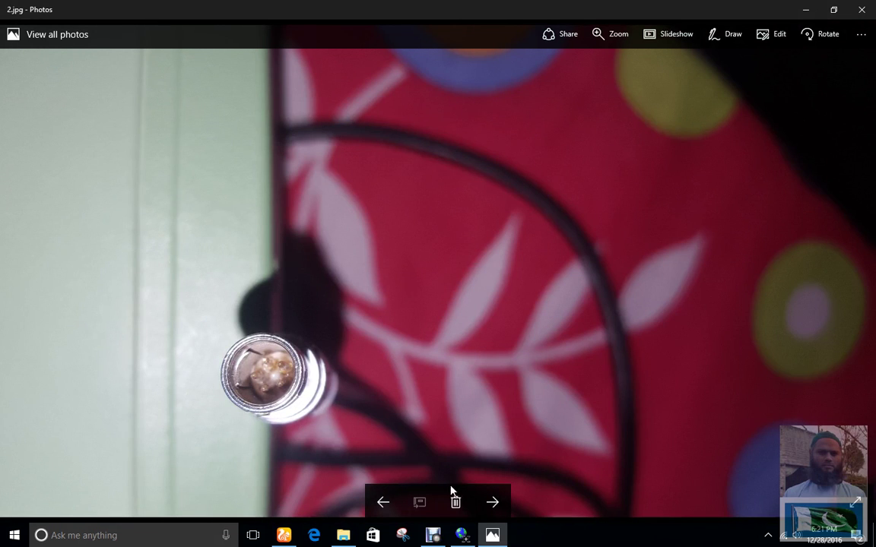
left_click(493, 501)
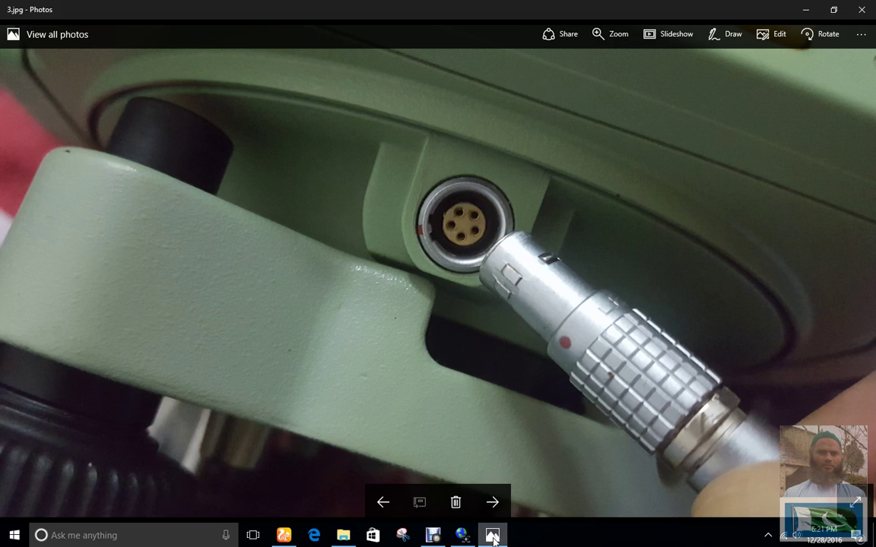
left_click(493, 502)
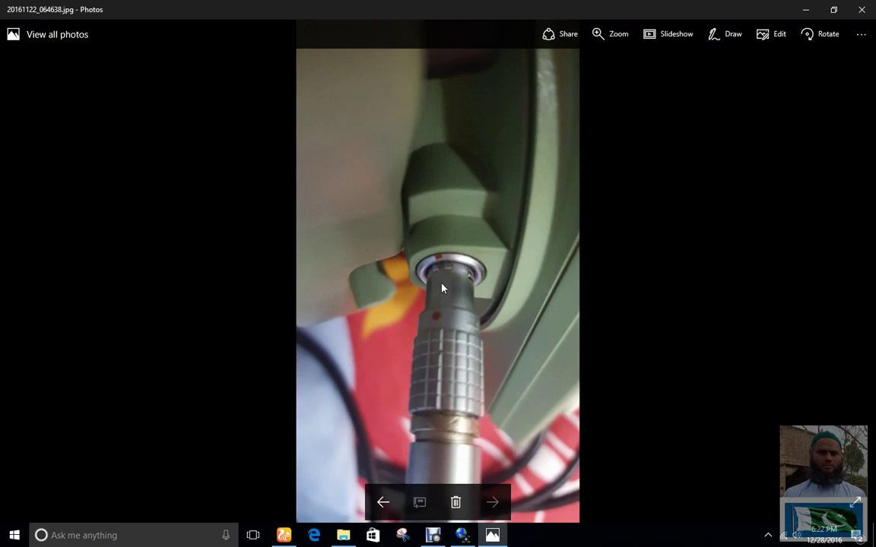
left_click(868, 9)
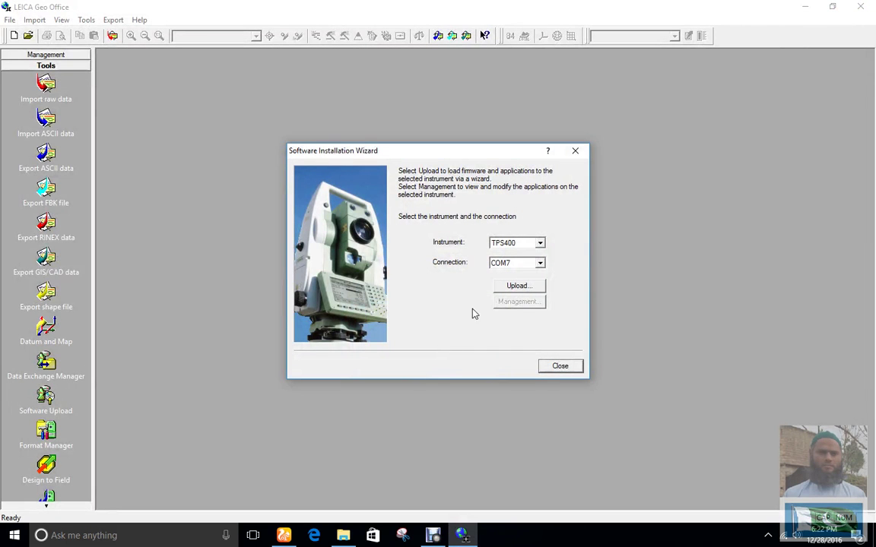
Choose COM7 as the connection for the TPS400 instrument and start the software upload.
left_click(540, 264)
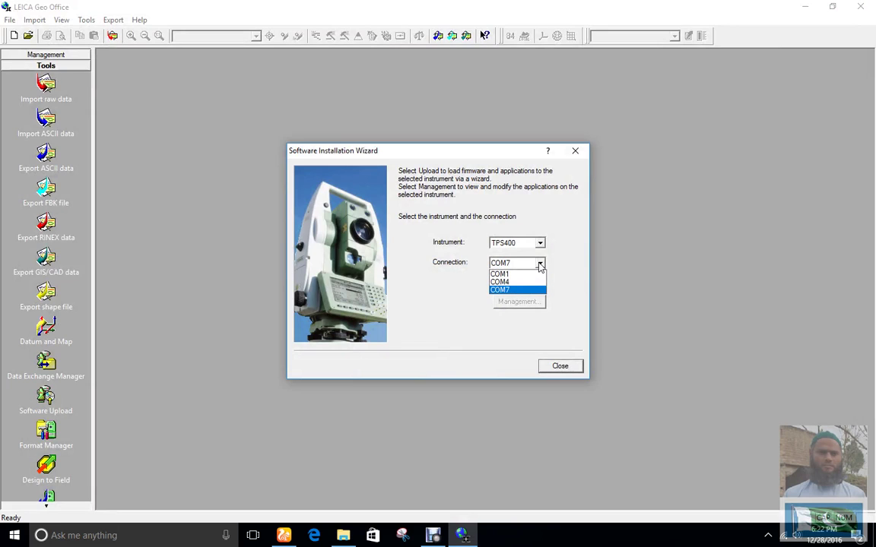
left_click(532, 290)
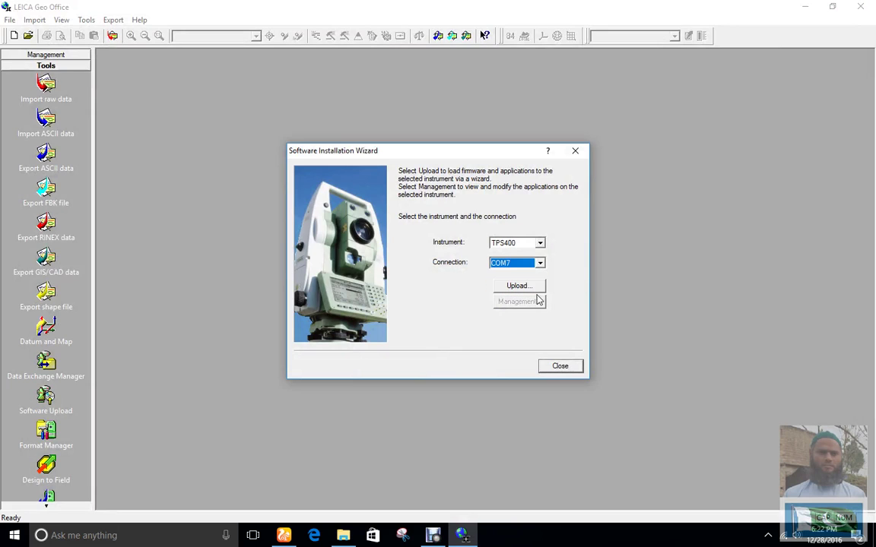
left_click(514, 287)
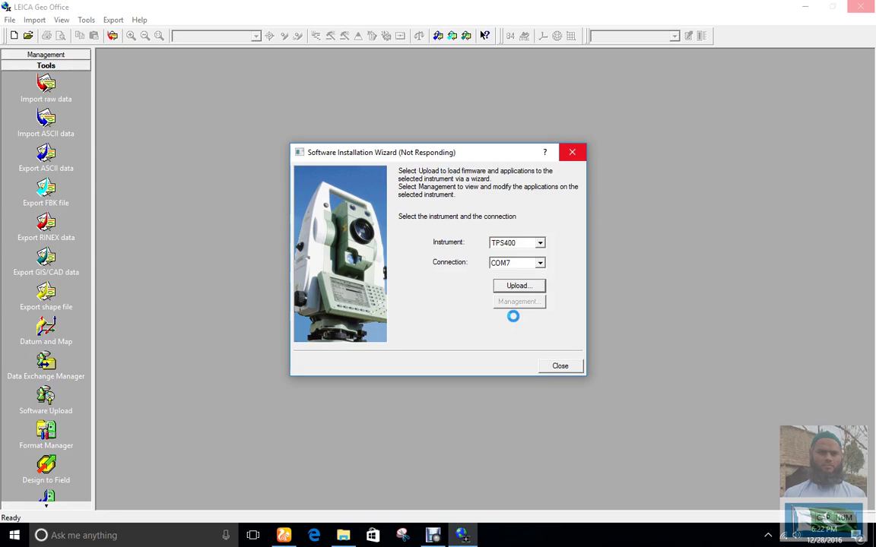
View the TC407 folder in File Explorer, minimize it, and choose System Firmware & Languages as the component to install in the upload wizard.
left_click(343, 538)
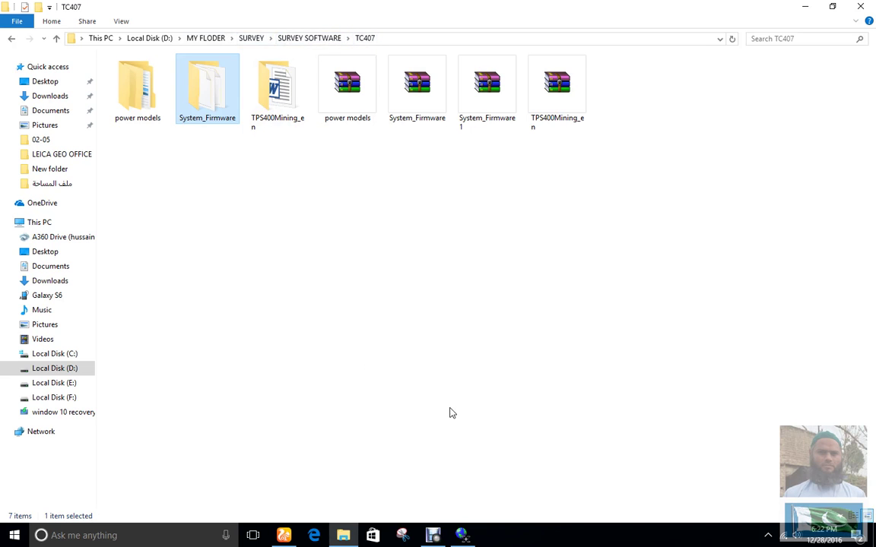
left_click(797, 5)
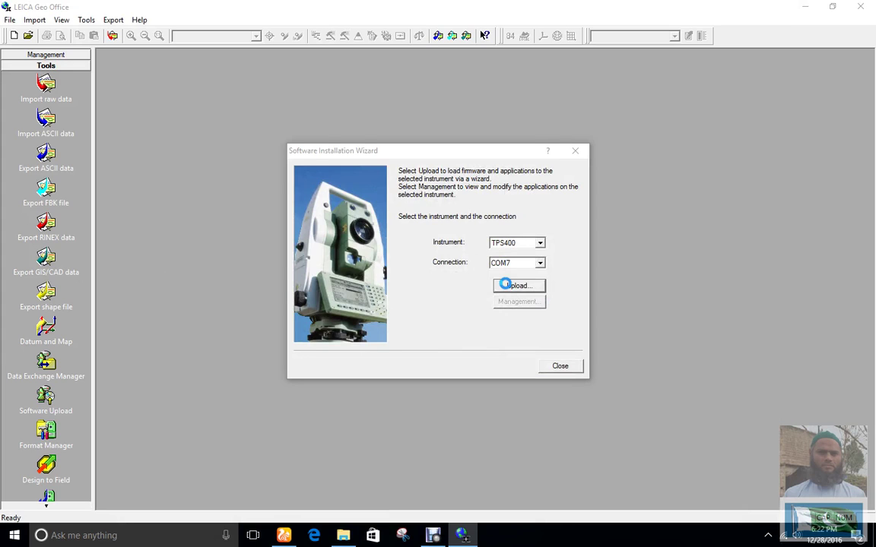
left_click(507, 285)
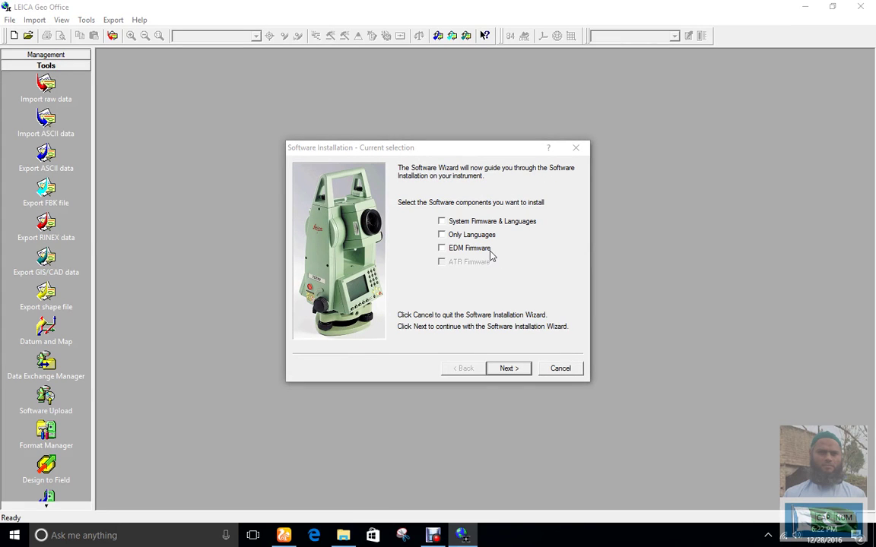
left_click(358, 149)
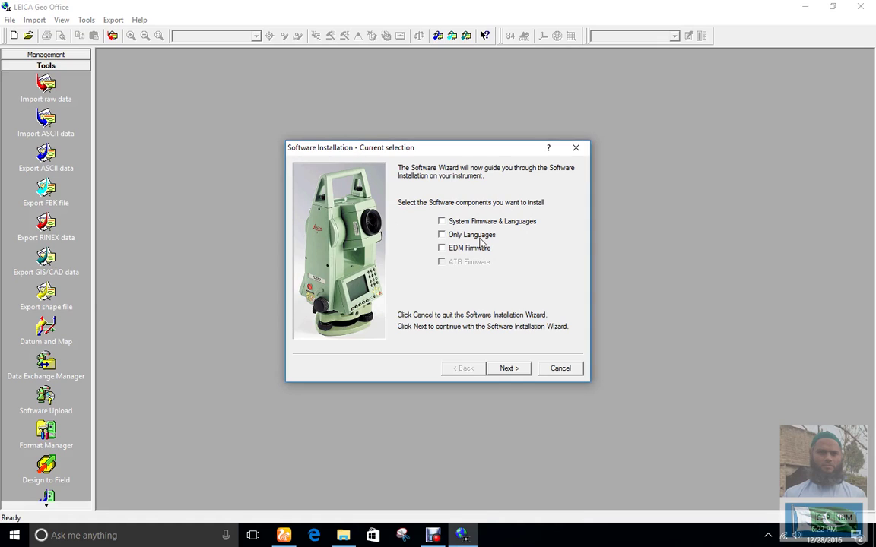
left_click(442, 222)
left_click(508, 368)
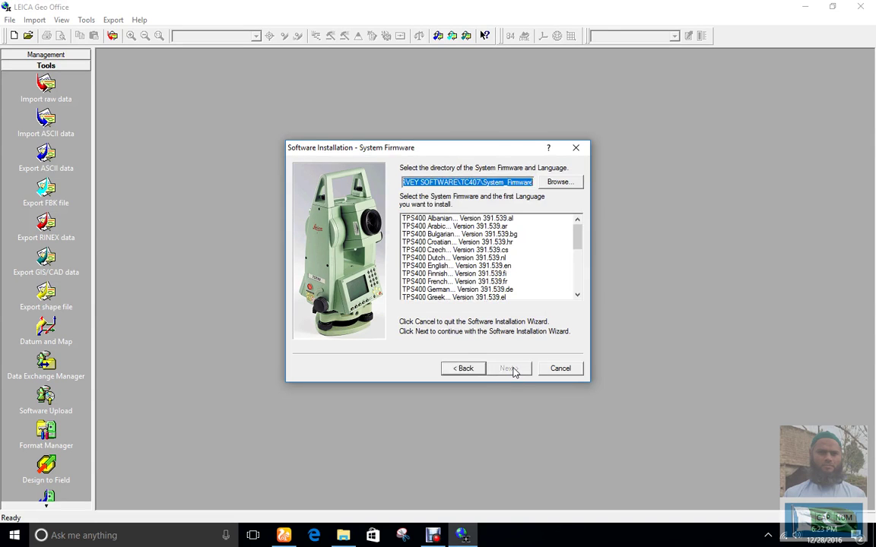
Set the firmware and language directory to the System_Firmware folder inside D:\MY FLODER\SURVEY\SURVEY SOFTWARE\TC407.
left_click(559, 182)
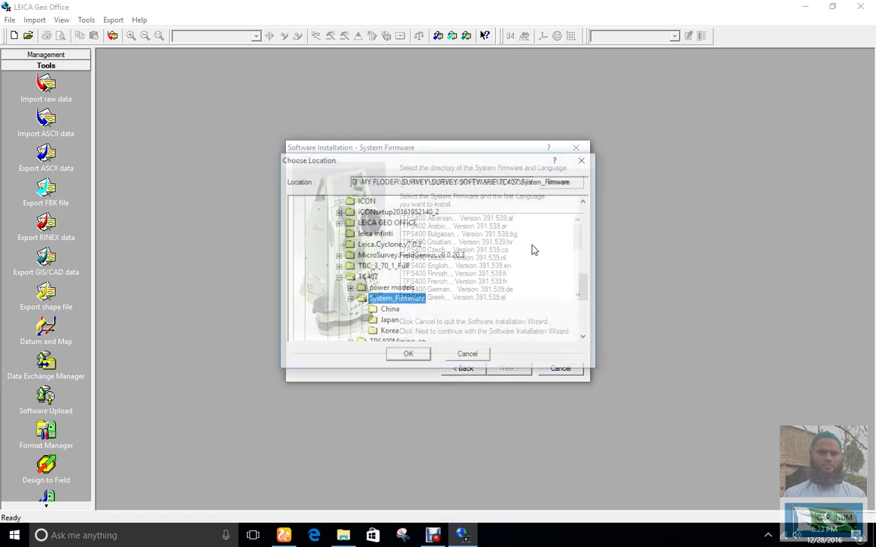
left_click(349, 300)
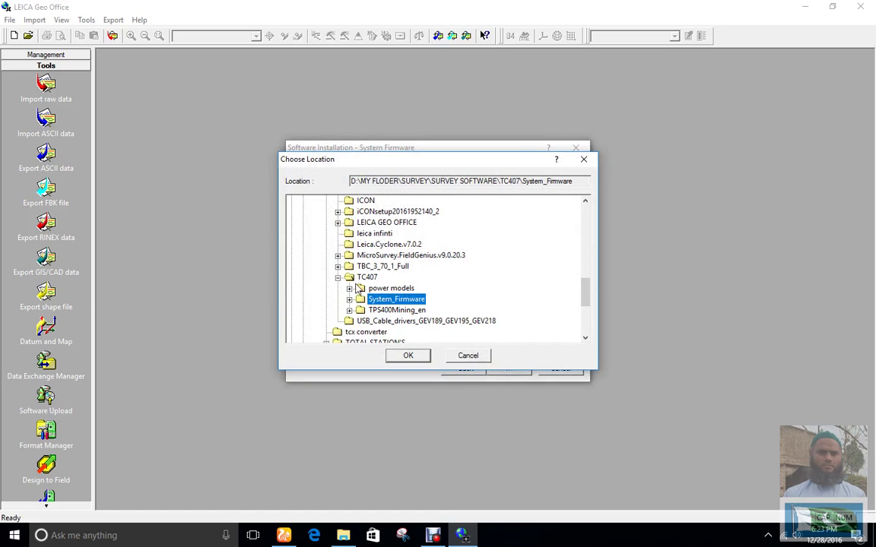
scroll(350, 262, "up", 15)
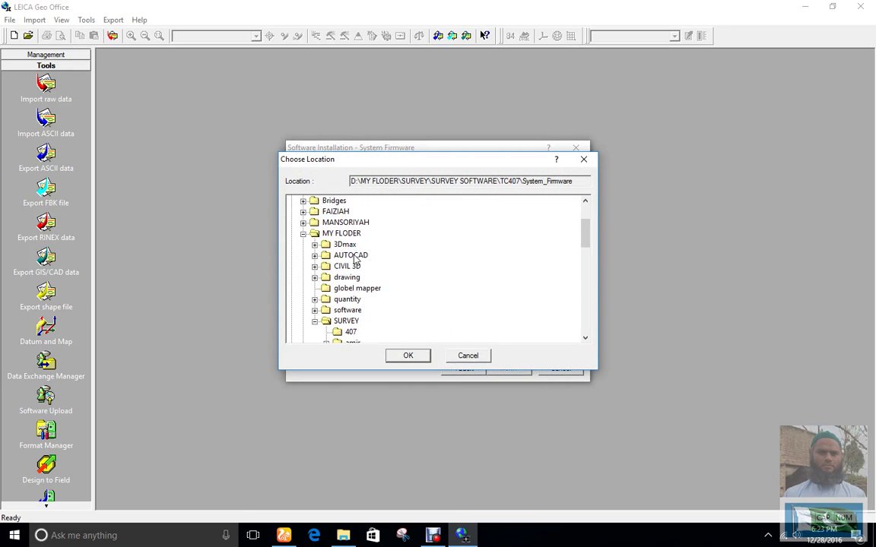
scroll(355, 260, "down", 15)
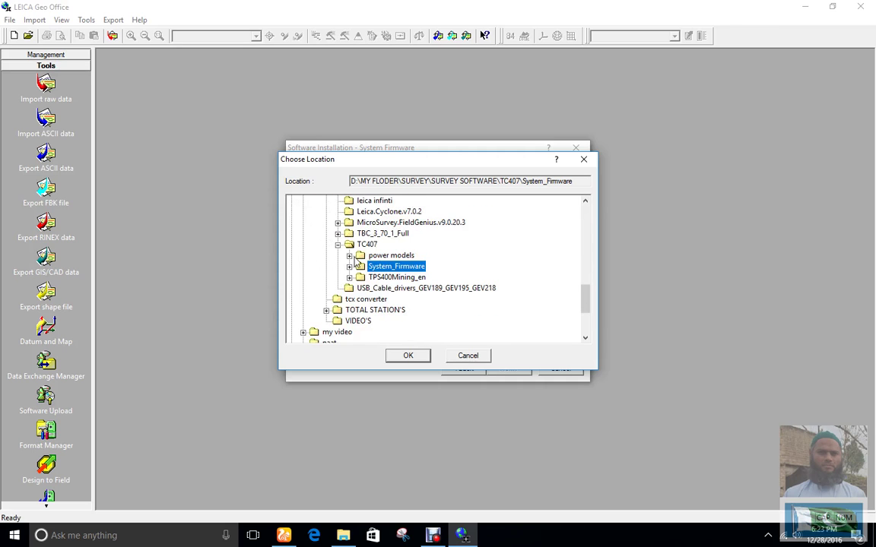
left_click(338, 244)
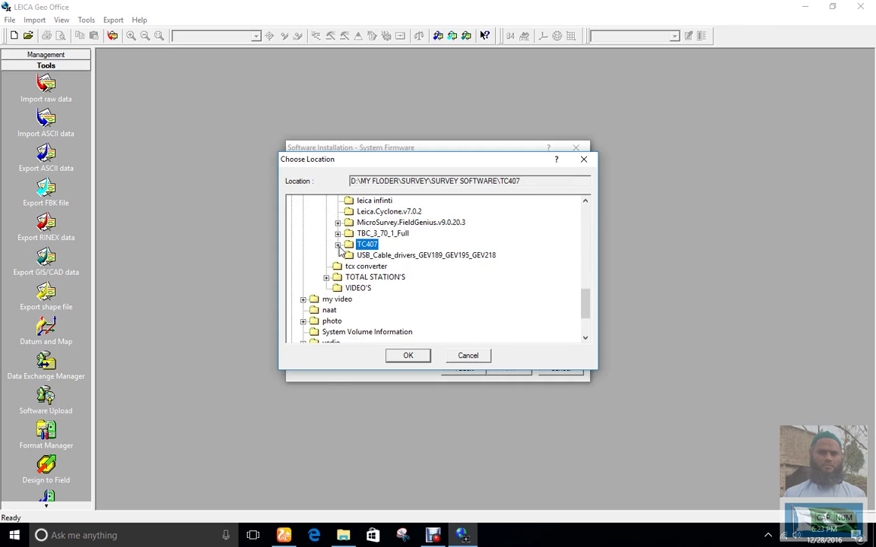
left_click(337, 244)
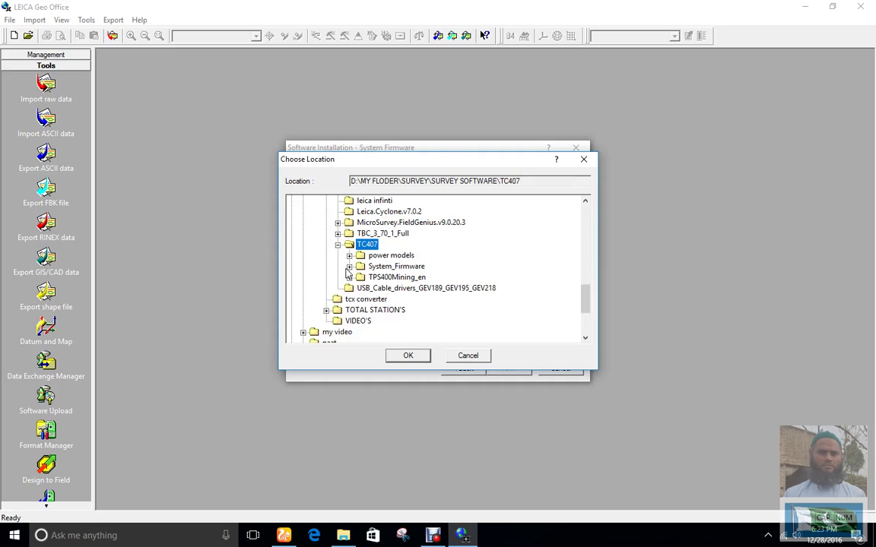
left_click(349, 266)
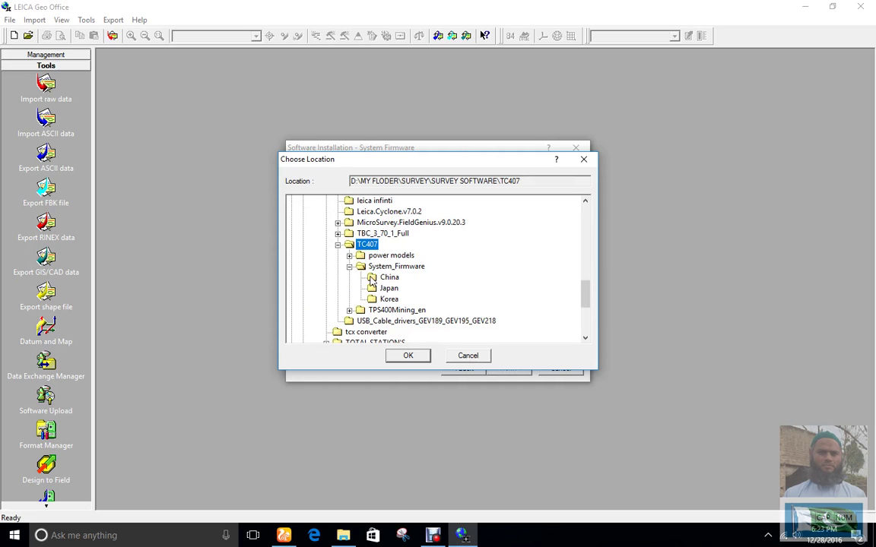
left_click(349, 266)
left_click(391, 269)
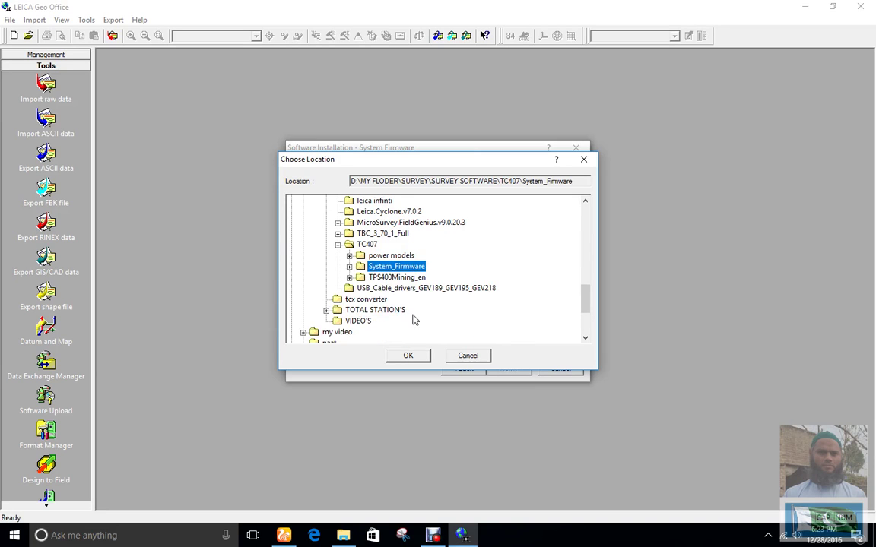
left_click(410, 356)
Look through the language list and continue with TPS400 English version 391.539.en as the system firmware and first language.
left_click_drag(576, 240, 517, 252)
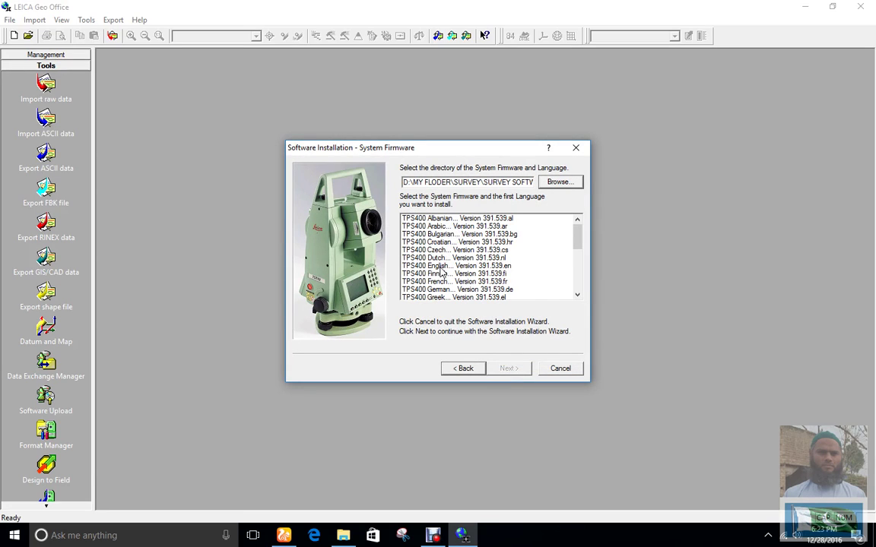
left_click(441, 266)
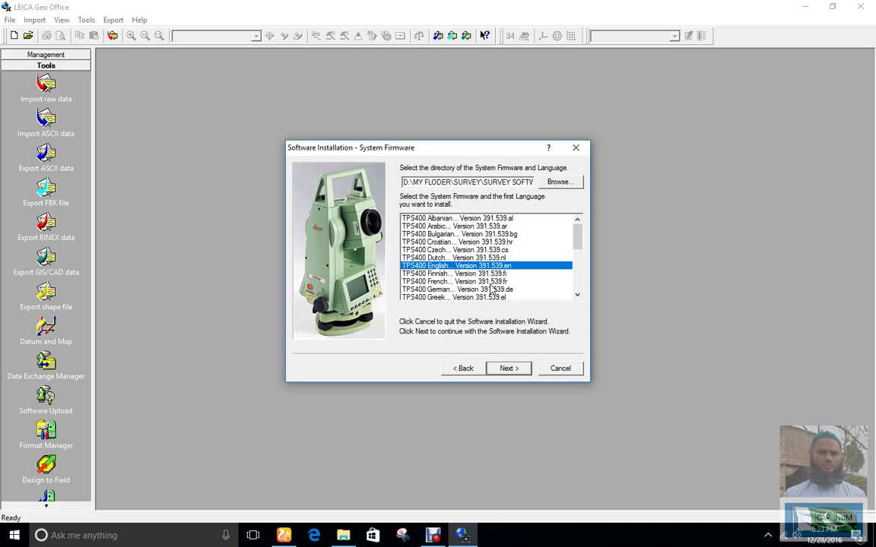
scroll(519, 289, "down", 2)
scroll(519, 288, "down", 4)
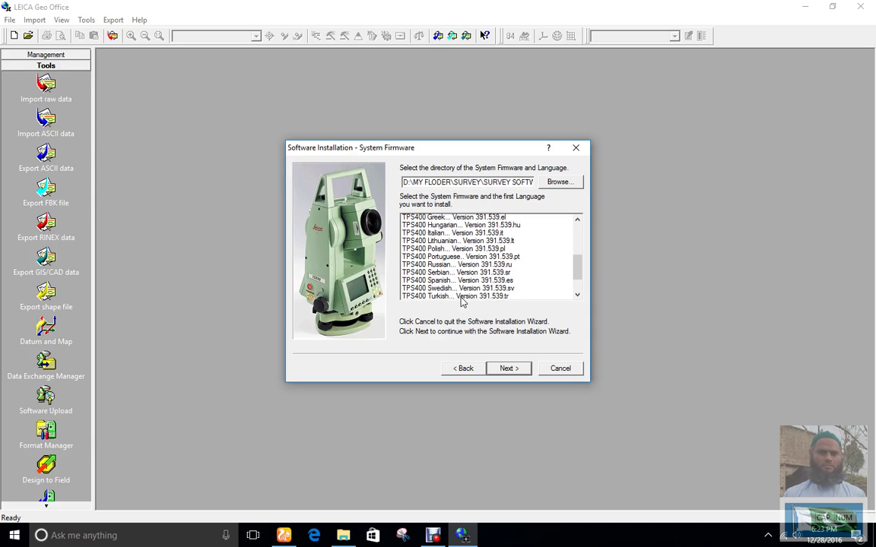
scroll(461, 301, "down", 1)
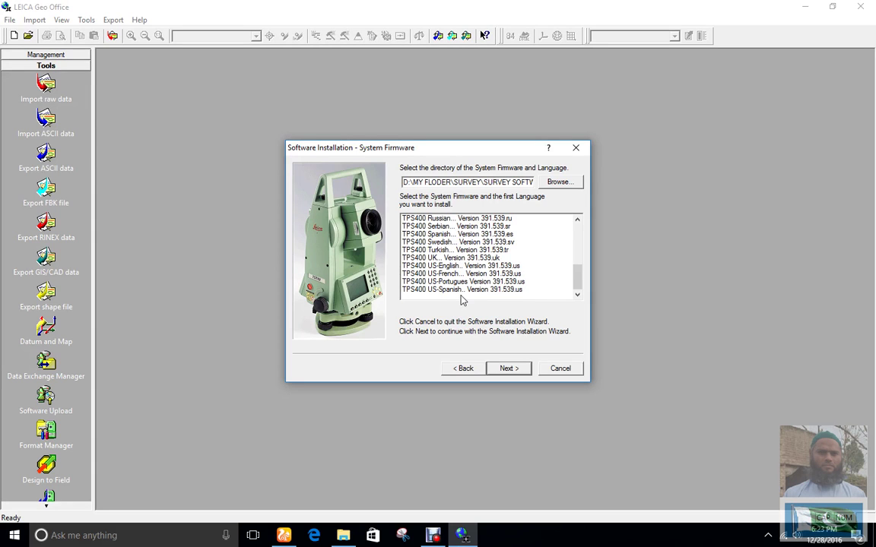
scroll(462, 302, "up", 6)
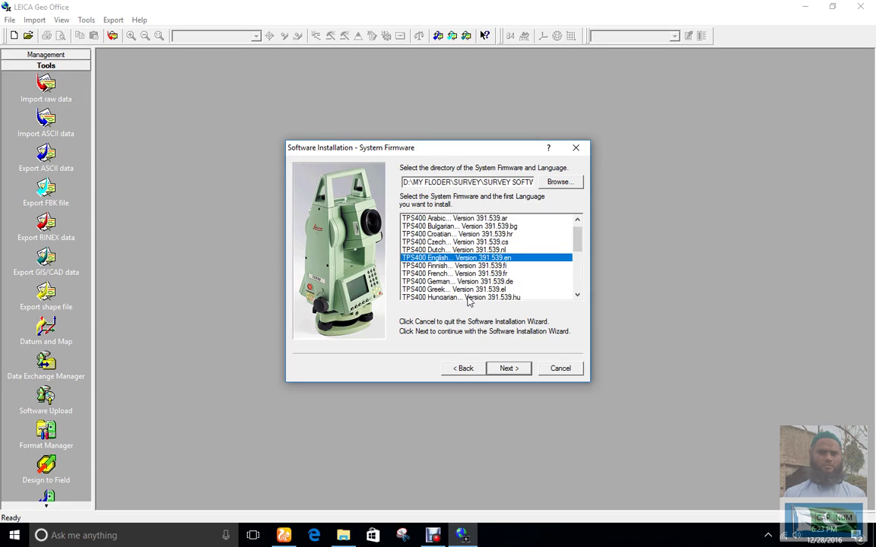
left_click(507, 369)
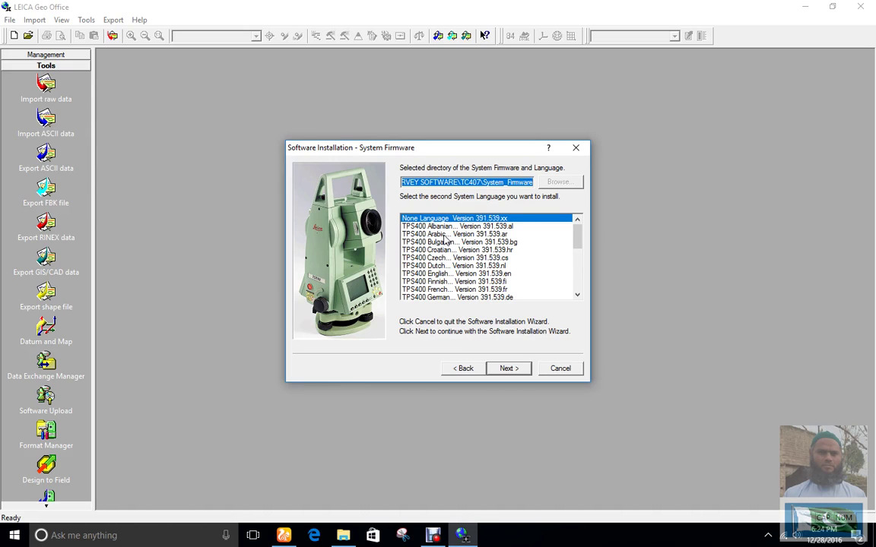
Choose TPS400 Arabic version 391.539.ar as the second system language and start the installation, accepting the power supply warning.
left_click(507, 368)
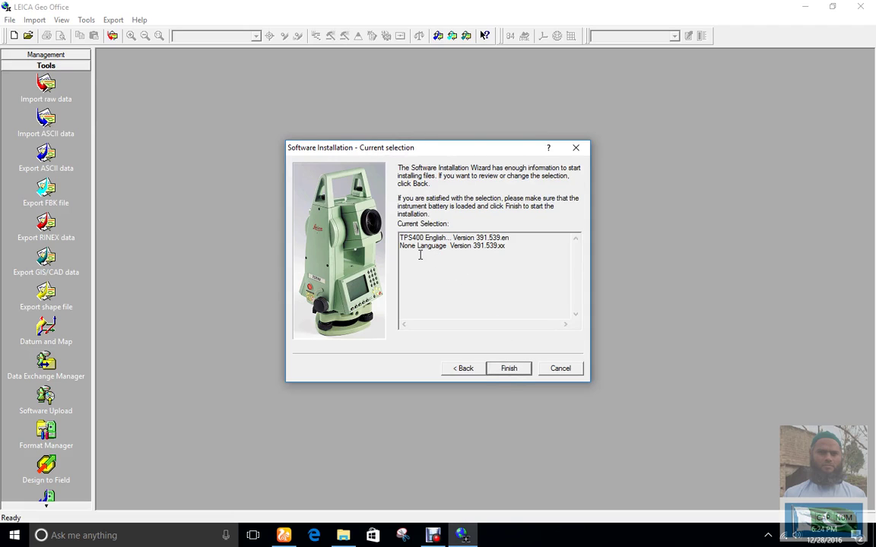
left_click(464, 369)
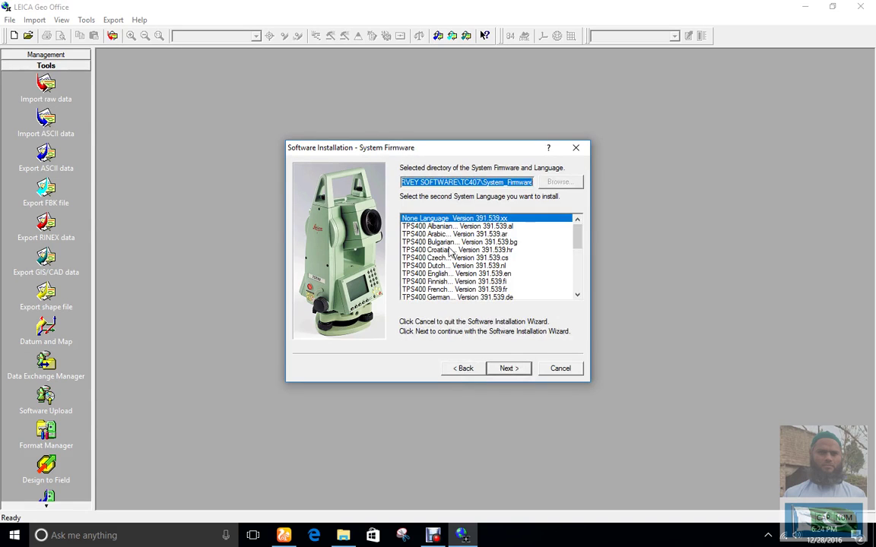
left_click(426, 234)
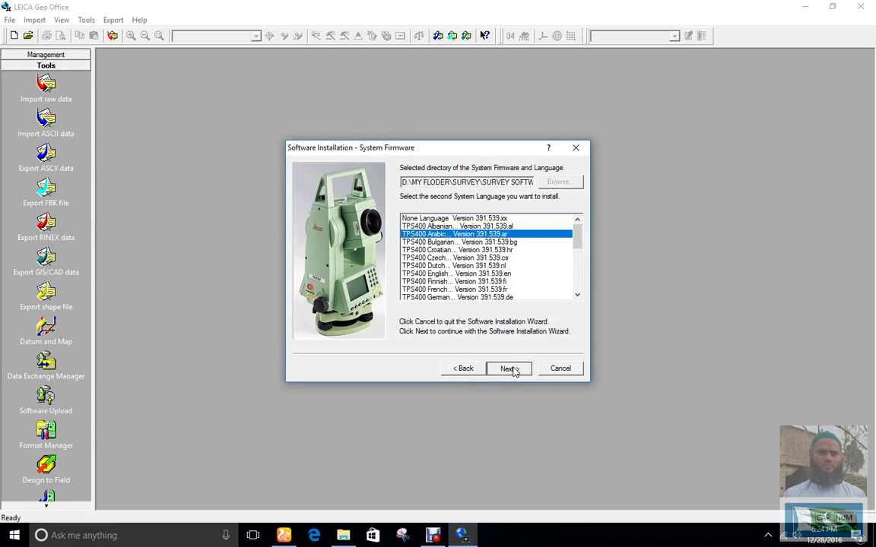
left_click(511, 369)
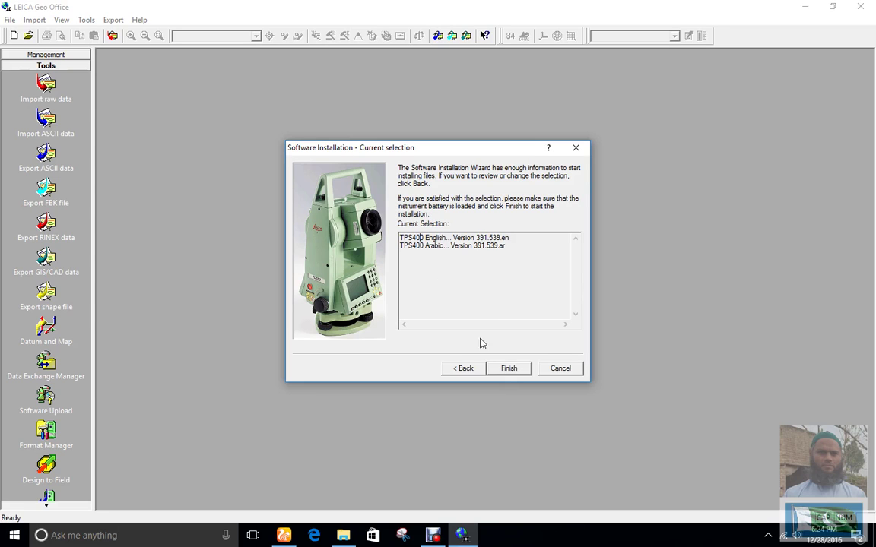
left_click(512, 371)
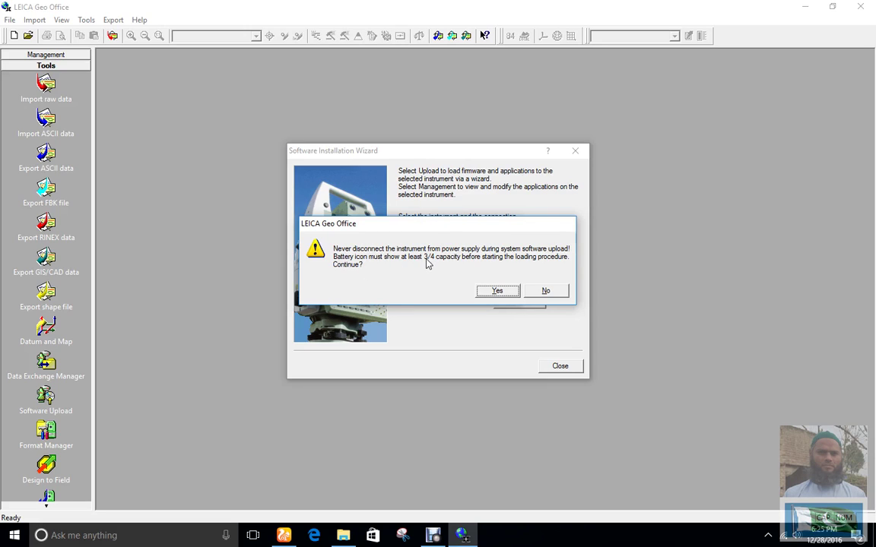
left_click(495, 293)
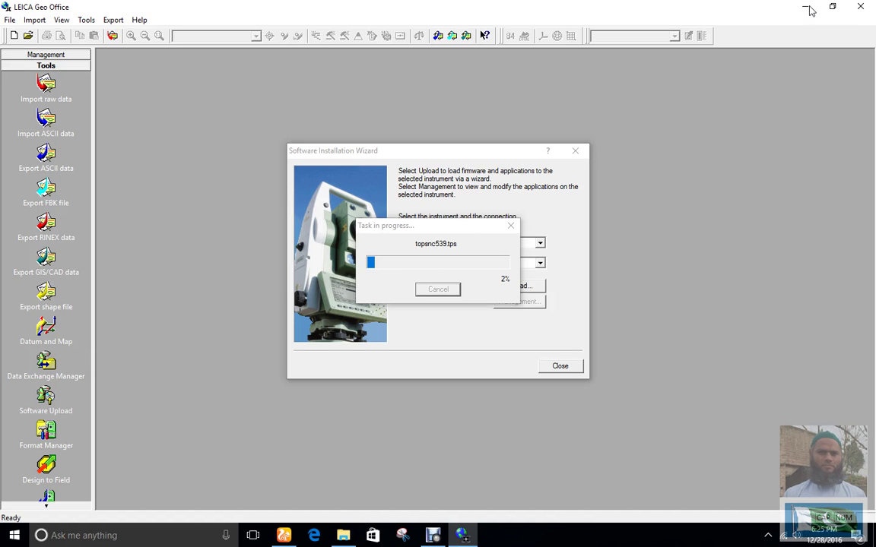
Show the desktop, examine the instrument display photo 20161228_173347 in New folder, close it and minimize the folder.
right_click(4, 539)
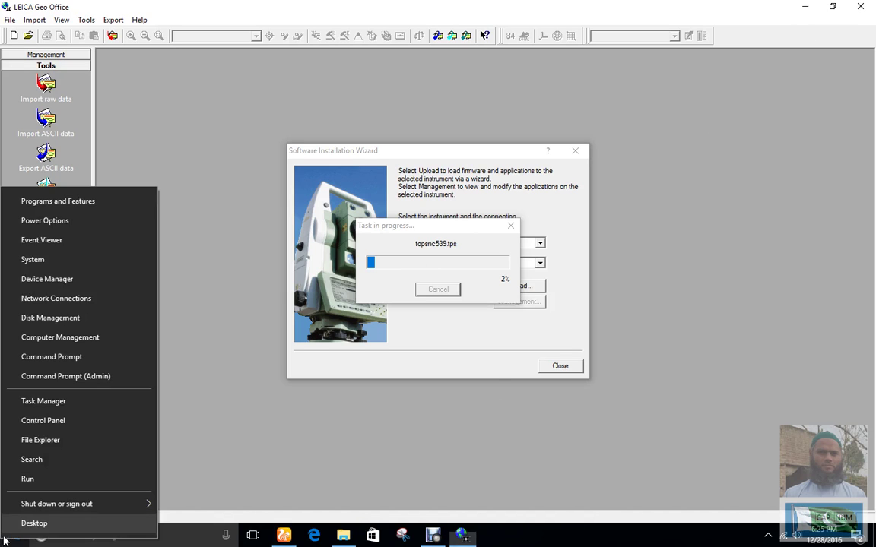
left_click(27, 521)
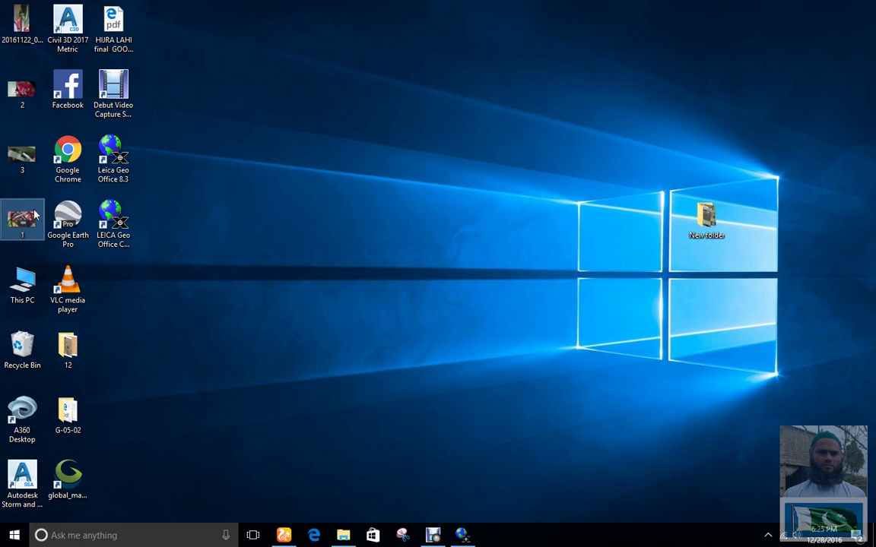
double_click(703, 220)
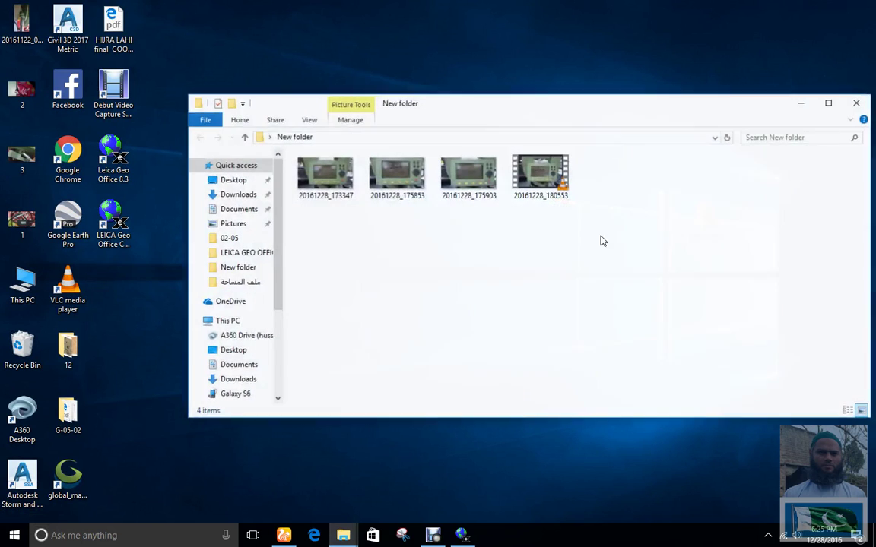
double_click(326, 186)
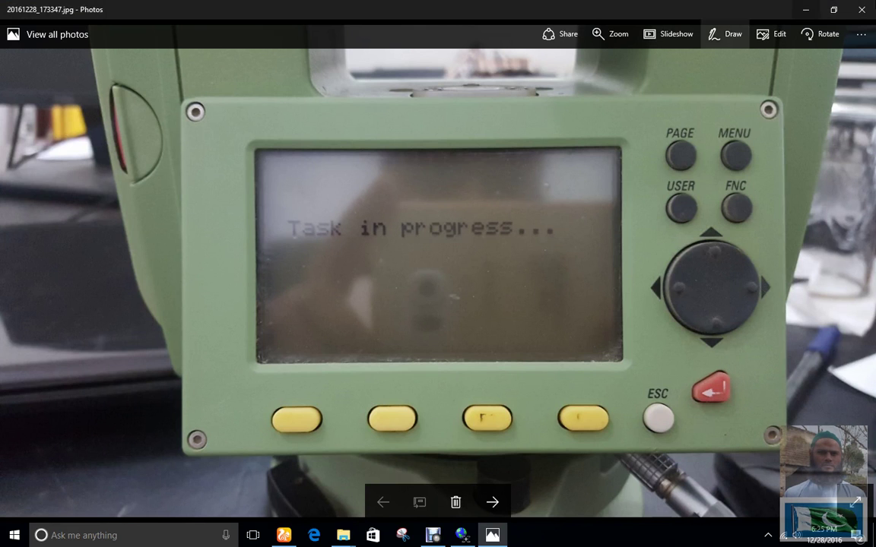
left_click(861, 9)
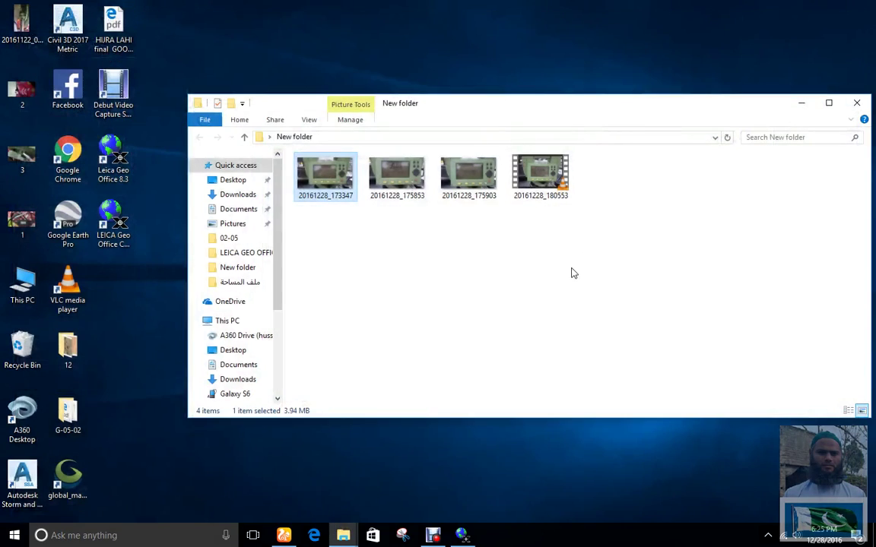
left_click(801, 102)
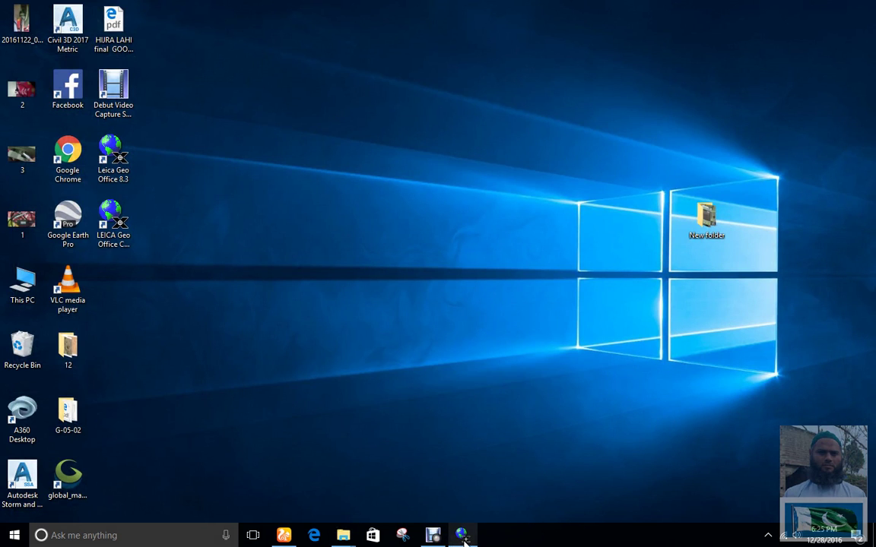
Refresh the desktop, return to LEICA Geo Office and acknowledge the finished file upload.
right_click(270, 172)
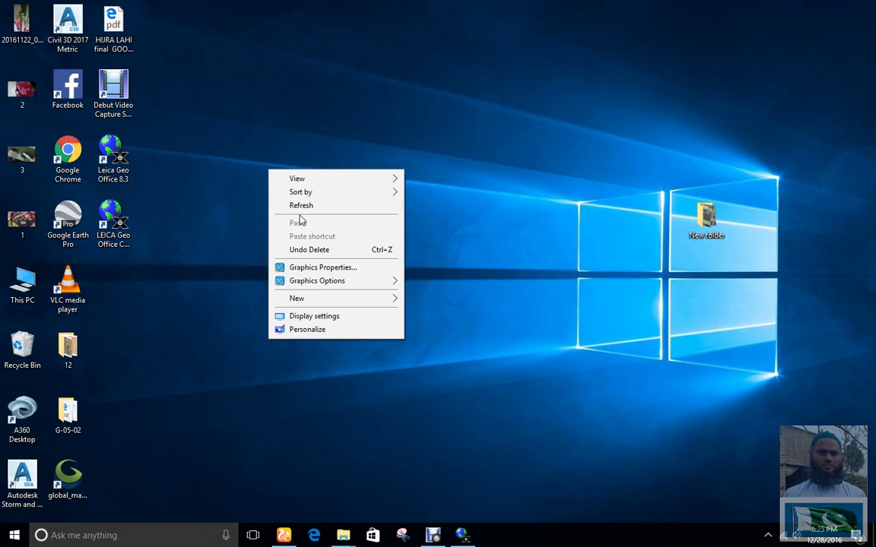
left_click(298, 207)
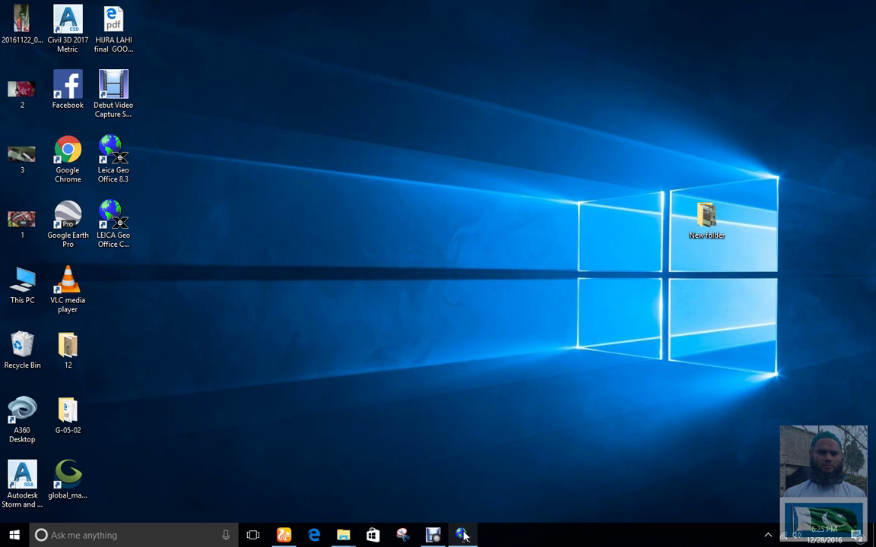
mouse_move(462, 536)
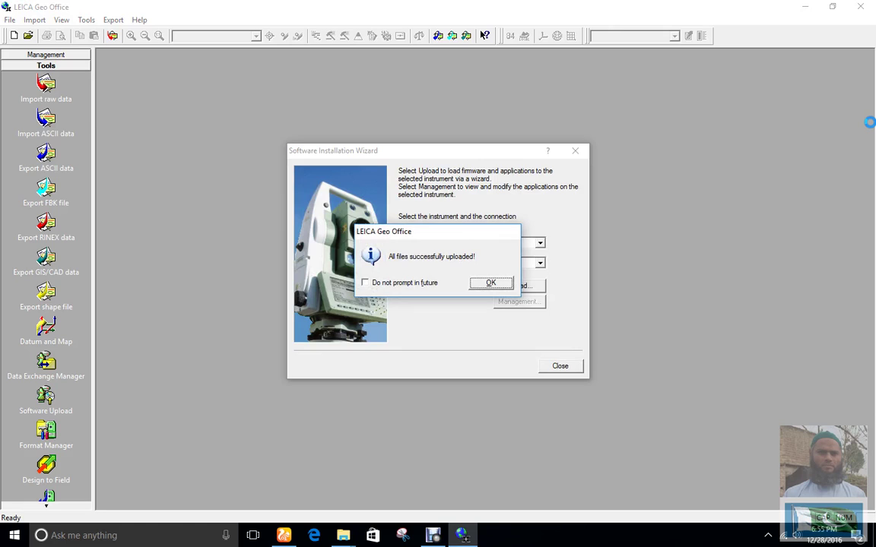
left_click(490, 285)
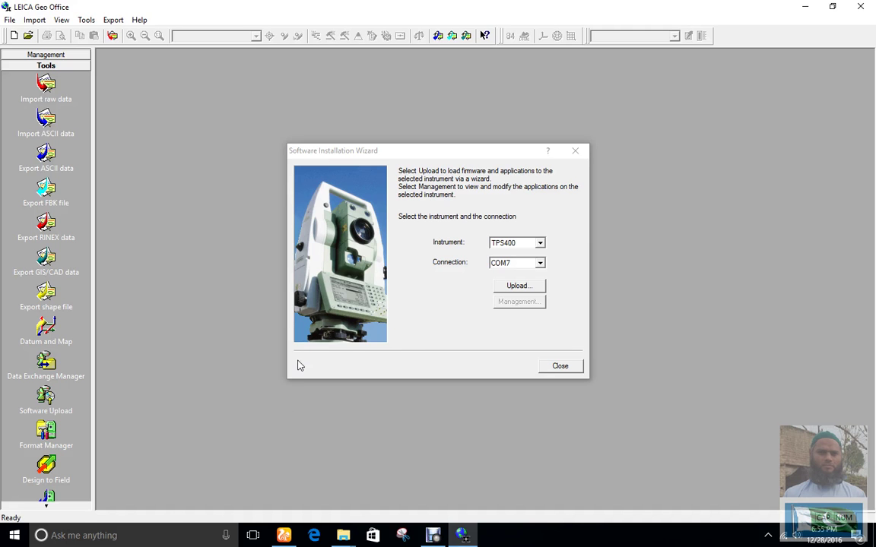
Minimize LEICA Geo Office, examine instrument display photos 20161228_175853 and 20161228_175903 in the desktop's New folder, and close the photo viewer.
left_click(805, 6)
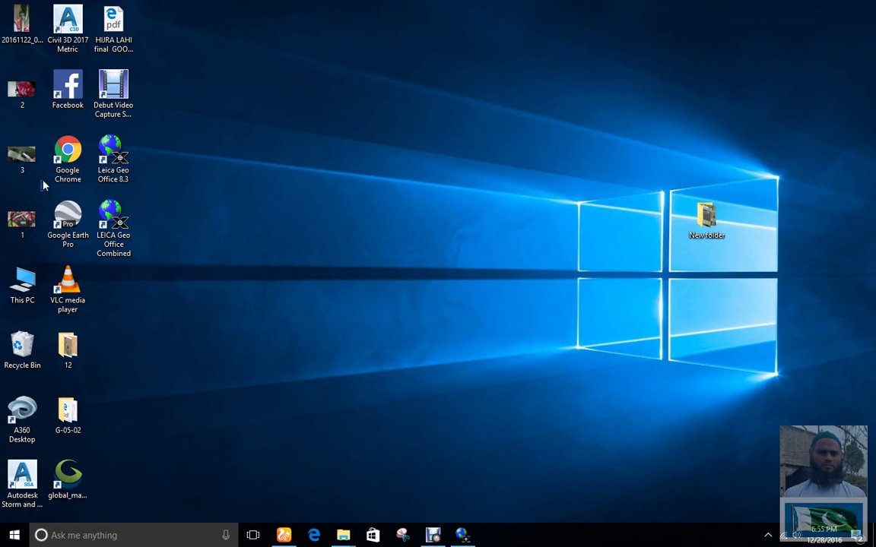
double_click(704, 222)
double_click(398, 174)
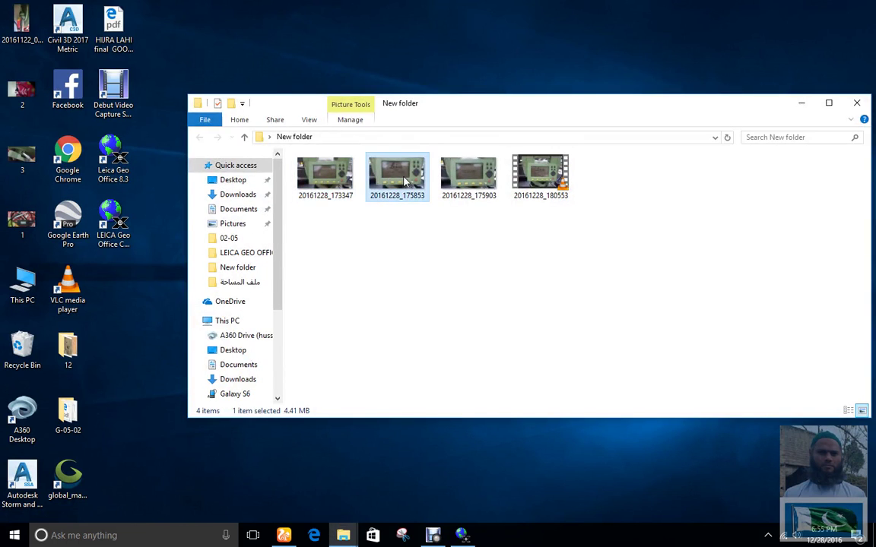
key("Right")
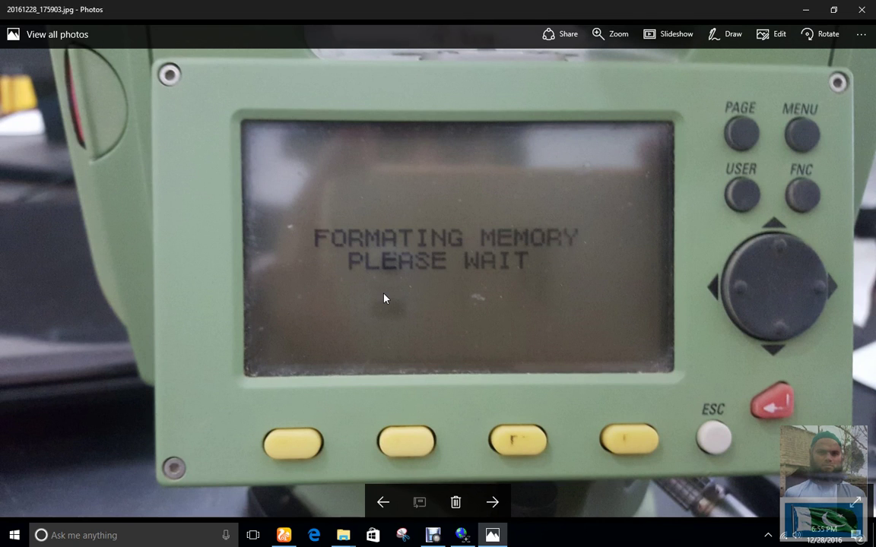
left_click(863, 9)
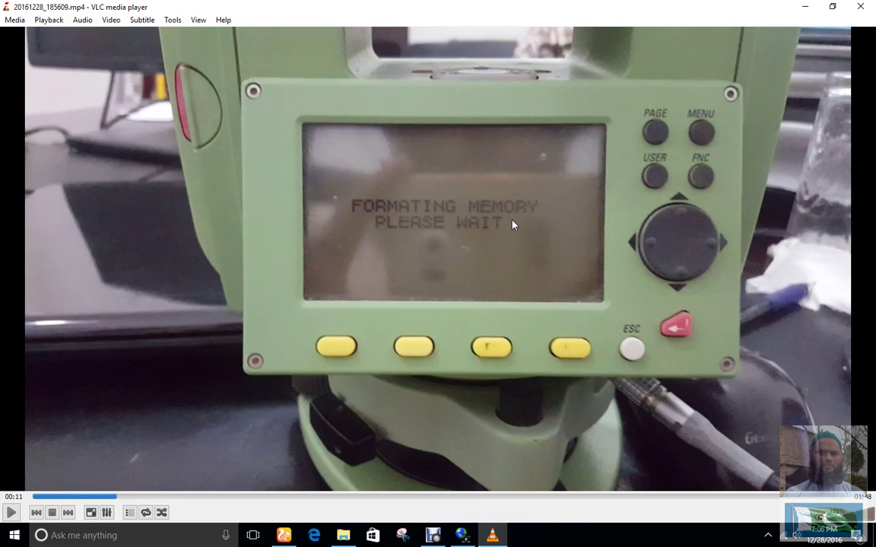
Resume the instrument video 20161228_185609 and skip ahead from the memory formatting stage to the software versions screen.
key("space")
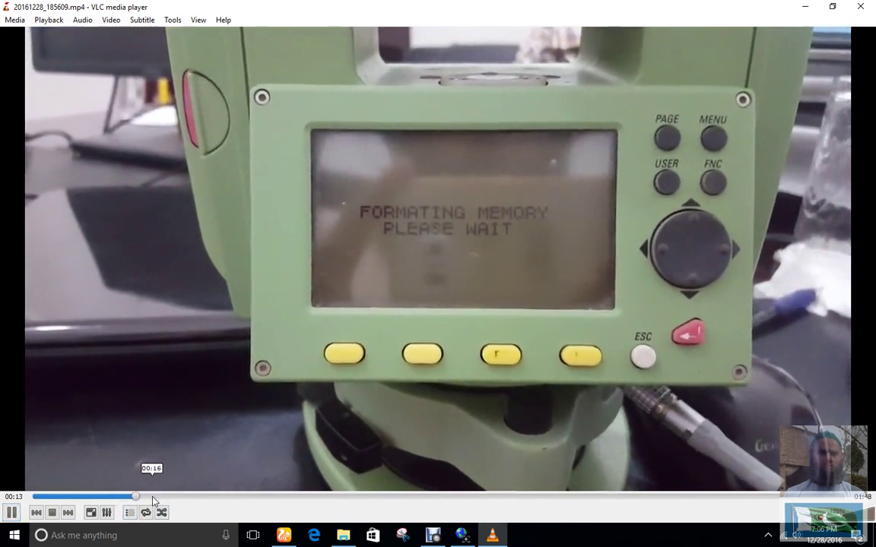
left_click(152, 498)
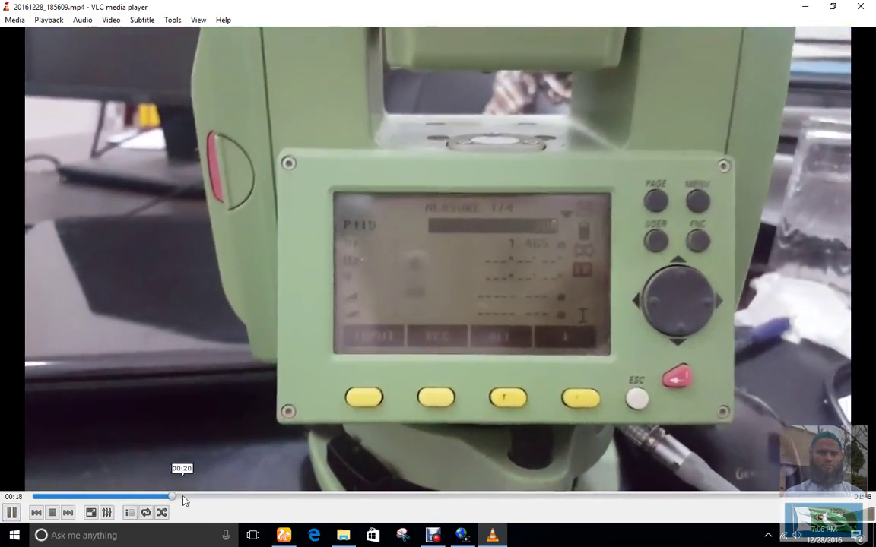
left_click_drag(182, 498, 232, 500)
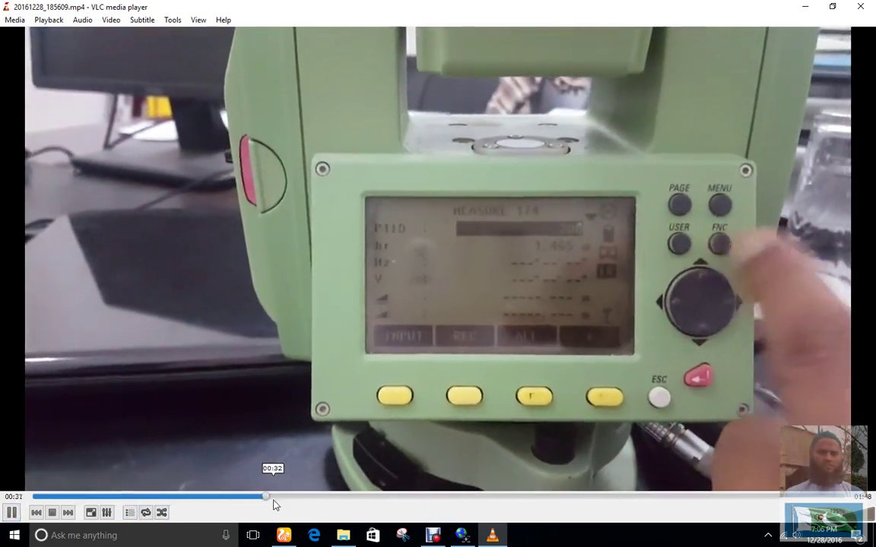
left_click(297, 500)
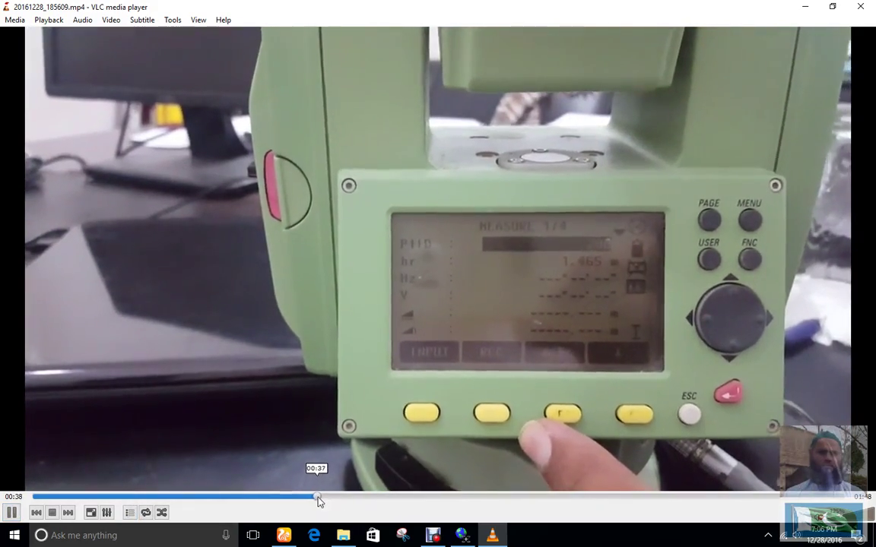
left_click_drag(318, 501, 571, 501)
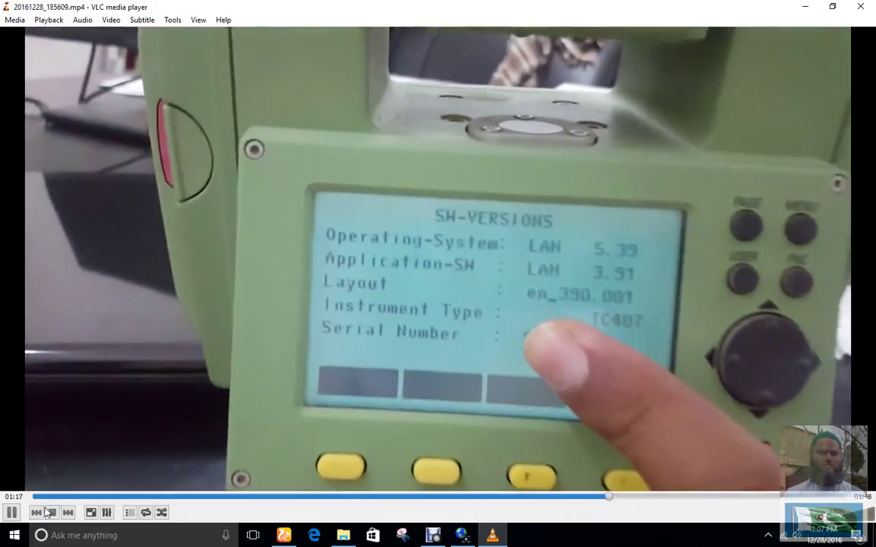
Pause to examine the instrument's SW-VERSIONS screen, skip through the rest of the video to its end and close the player.
key("space")
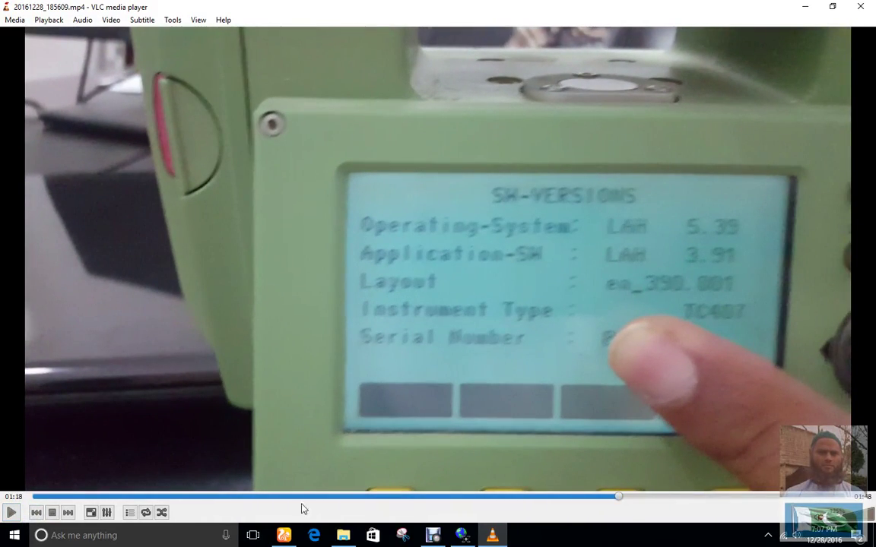
left_click(11, 512)
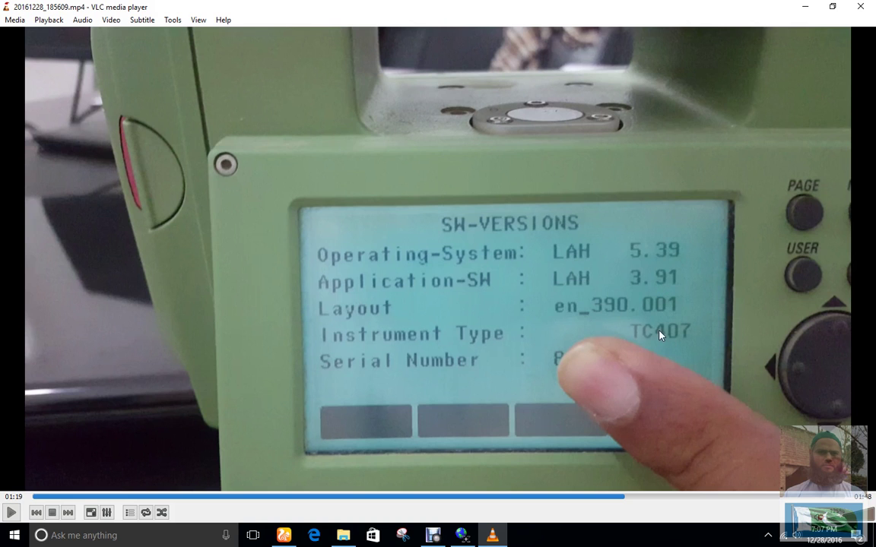
left_click(12, 512)
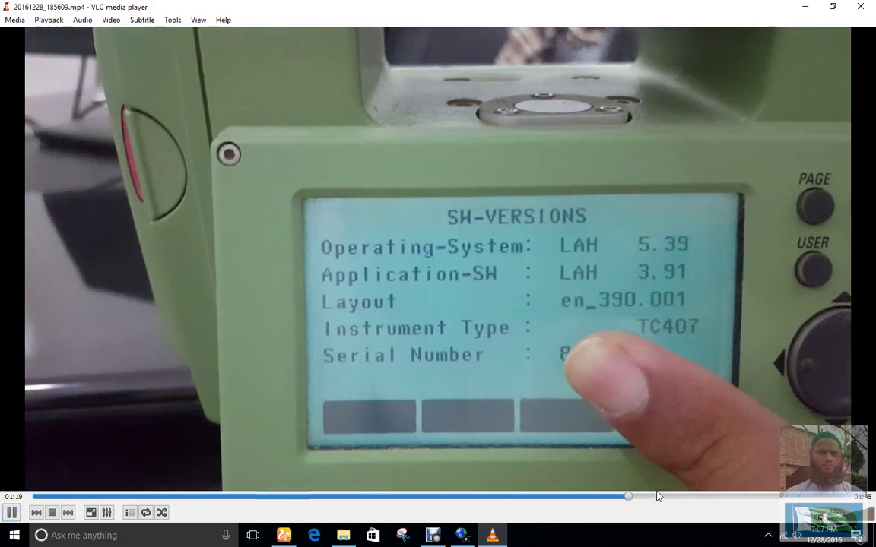
left_click_drag(630, 497, 792, 506)
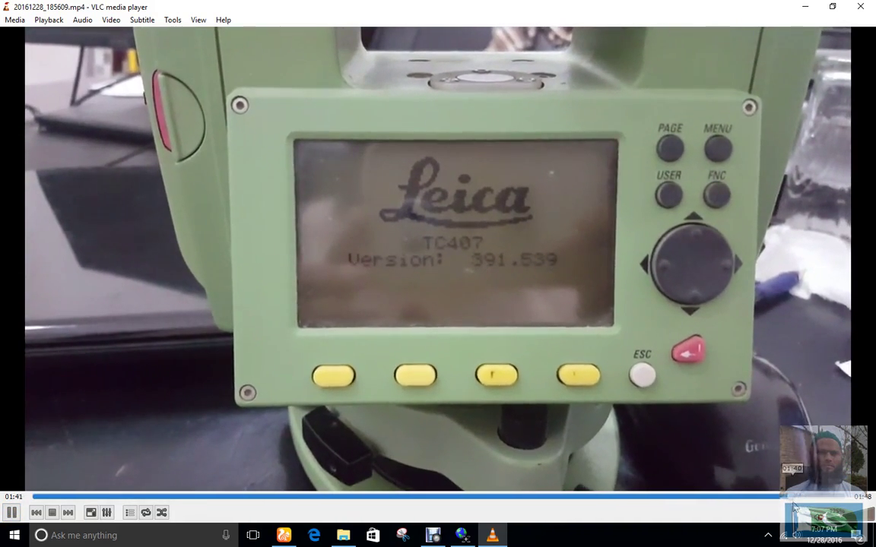
left_click_drag(793, 506, 871, 502)
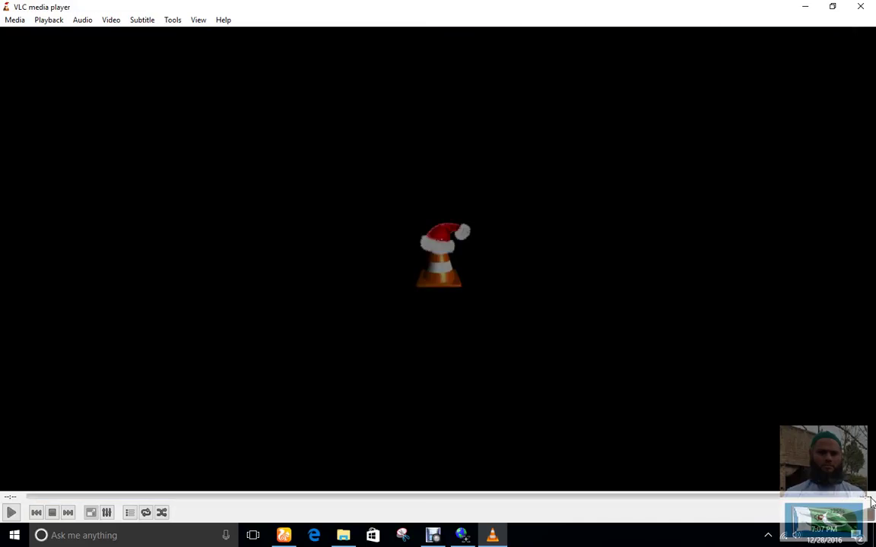
left_click(860, 7)
Play video 20161228_190224 from New folder, skip through the language settings to the Arabic menu, pause it and close the player.
left_click(699, 178)
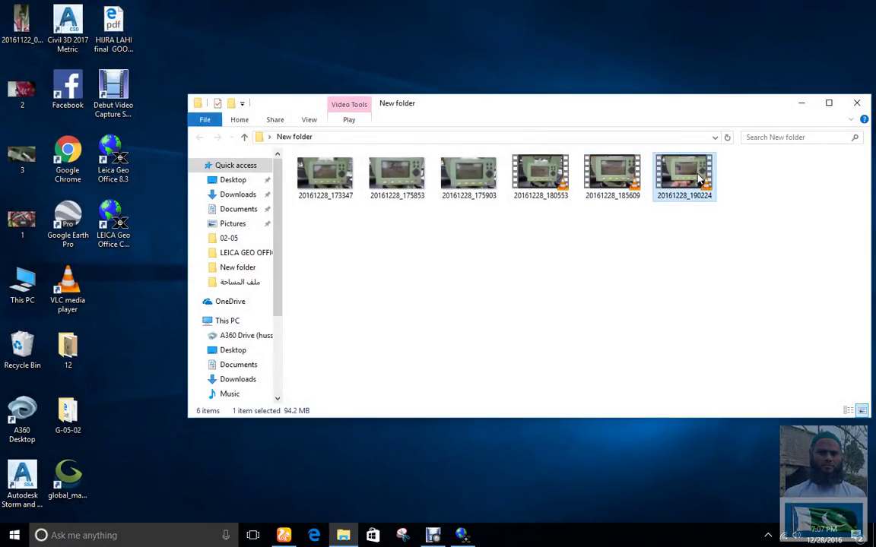
double_click(699, 179)
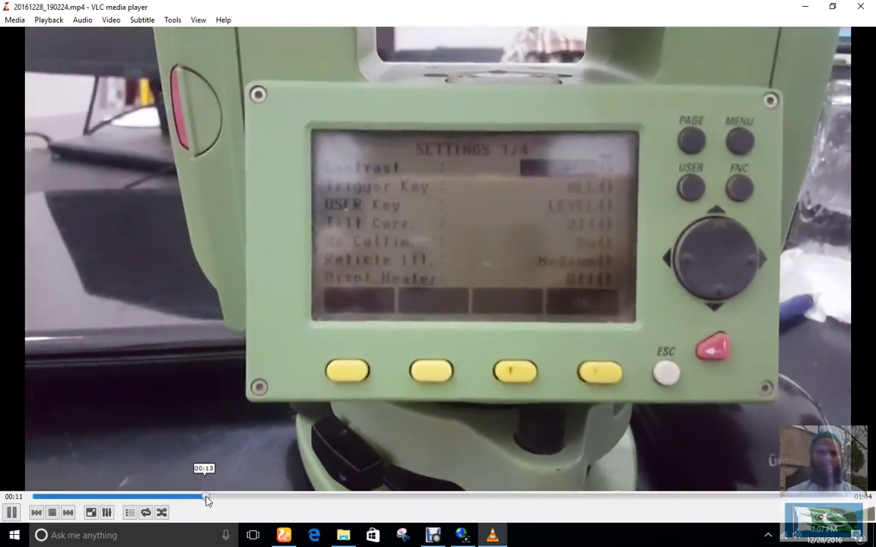
left_click_drag(207, 500, 269, 500)
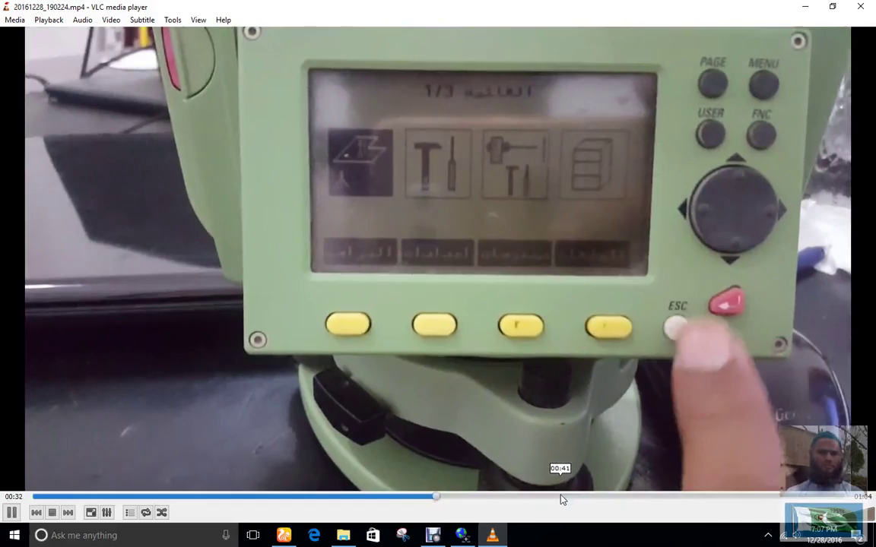
left_click(559, 496)
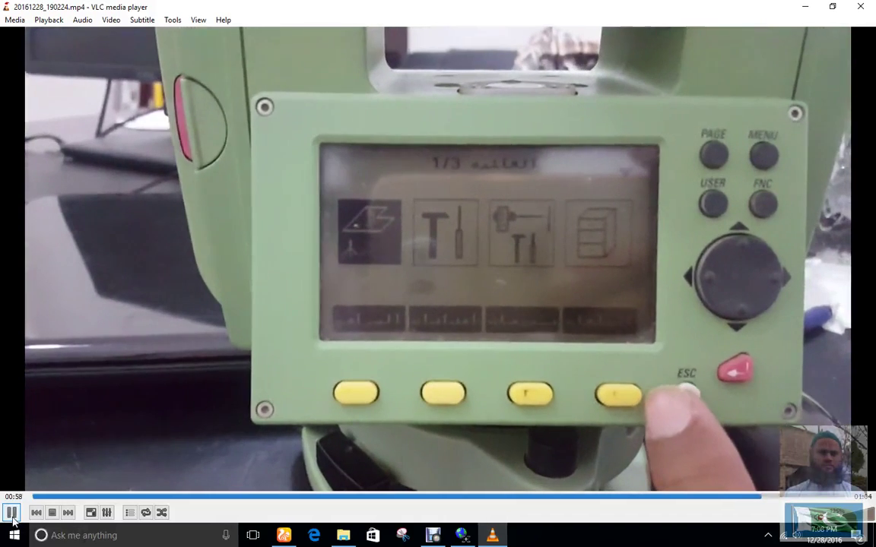
left_click(12, 515)
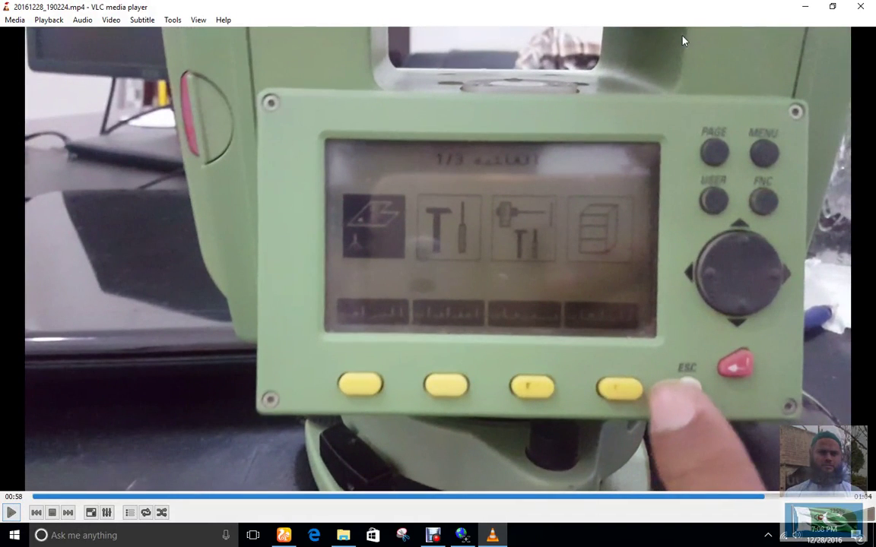
left_click(860, 10)
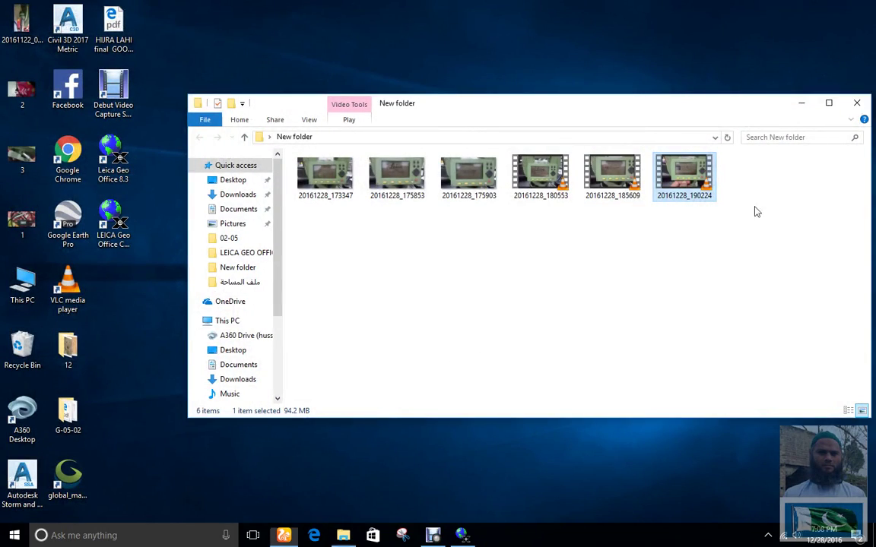
Show the desktop, return to LEICA Geo Office to close the Software Installation Wizard and the program, and refresh the desktop.
key("super+d")
left_click(461, 535)
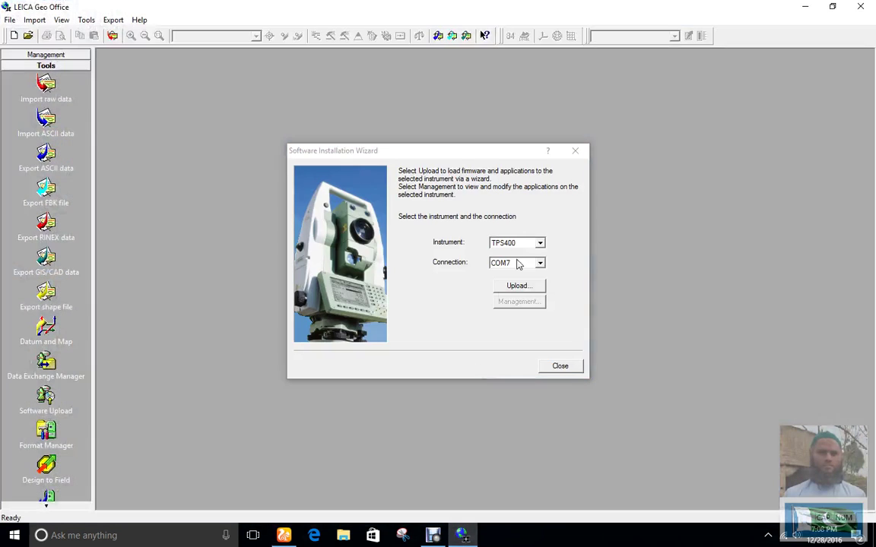
left_click(559, 367)
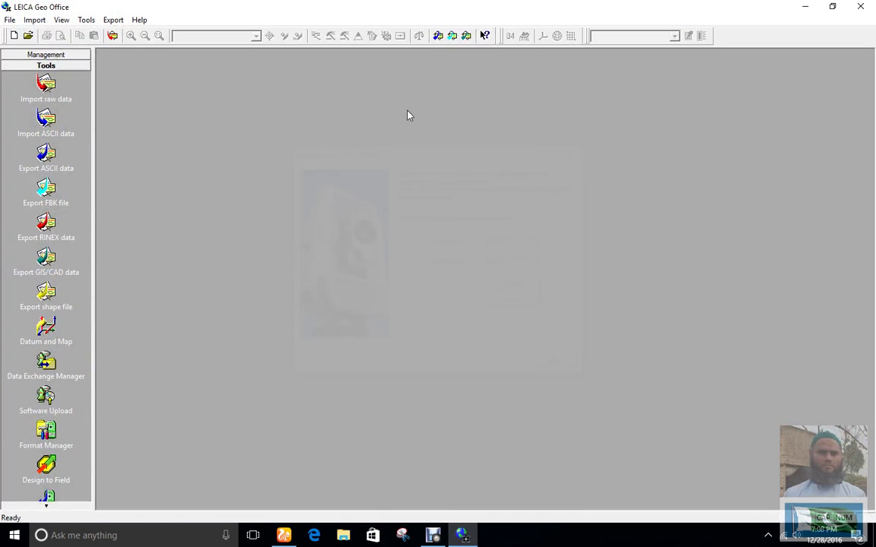
left_click(860, 9)
right_click(353, 147)
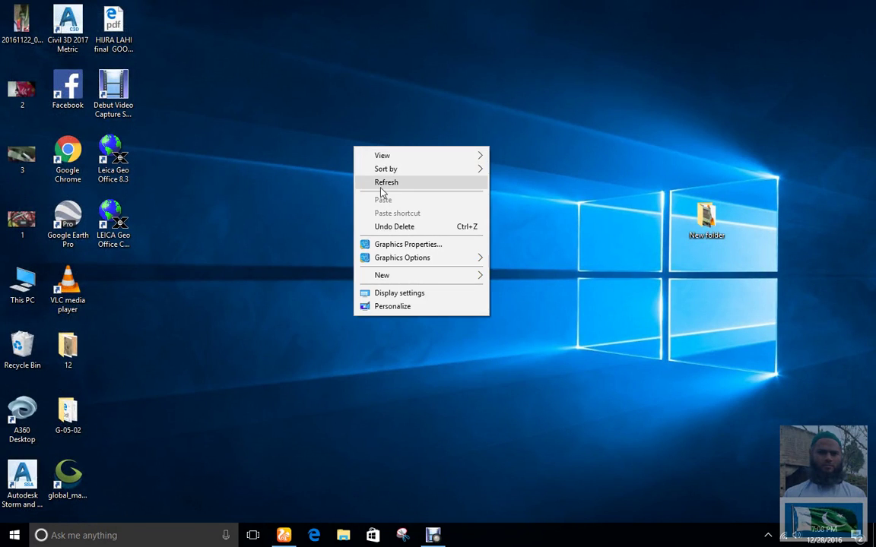
left_click(380, 187)
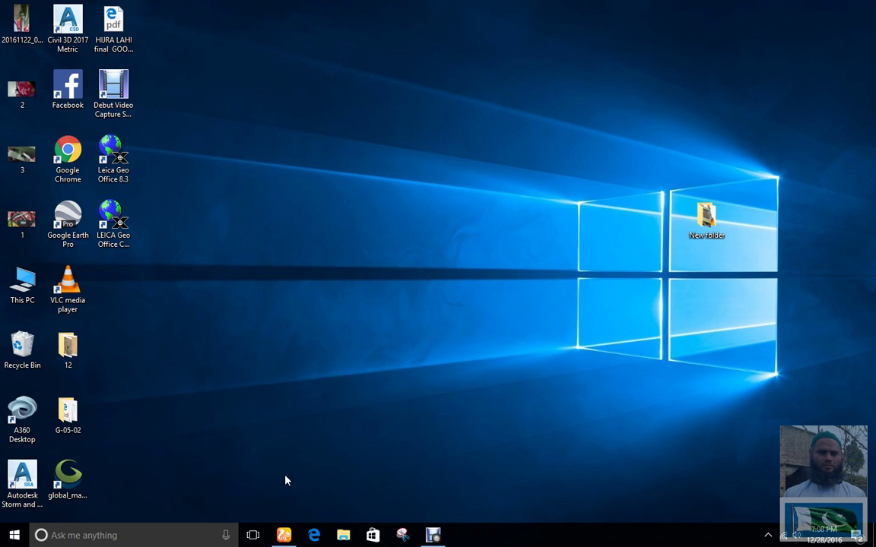
right_click(255, 149)
left_click(273, 178)
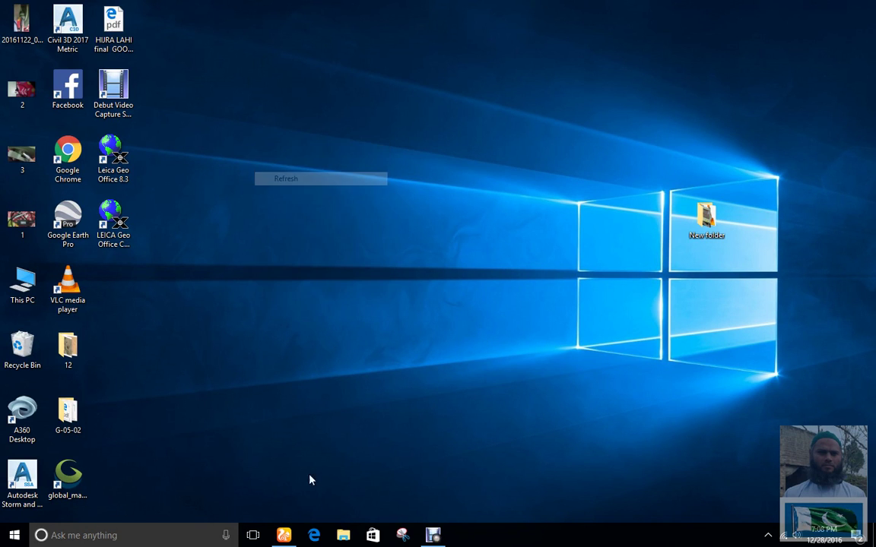
Switch to UC Browser, open YouTube in a new tab and go to the account's own channel.
left_click(284, 535)
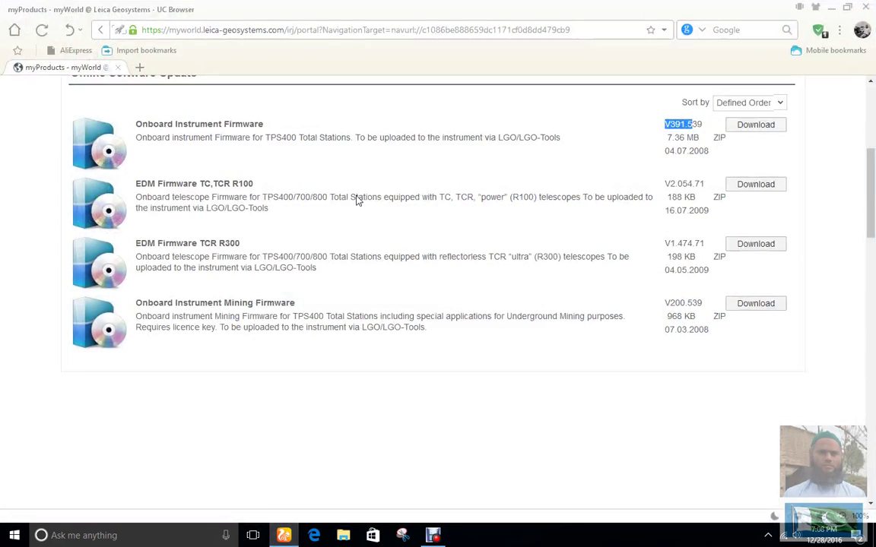
left_click(141, 68)
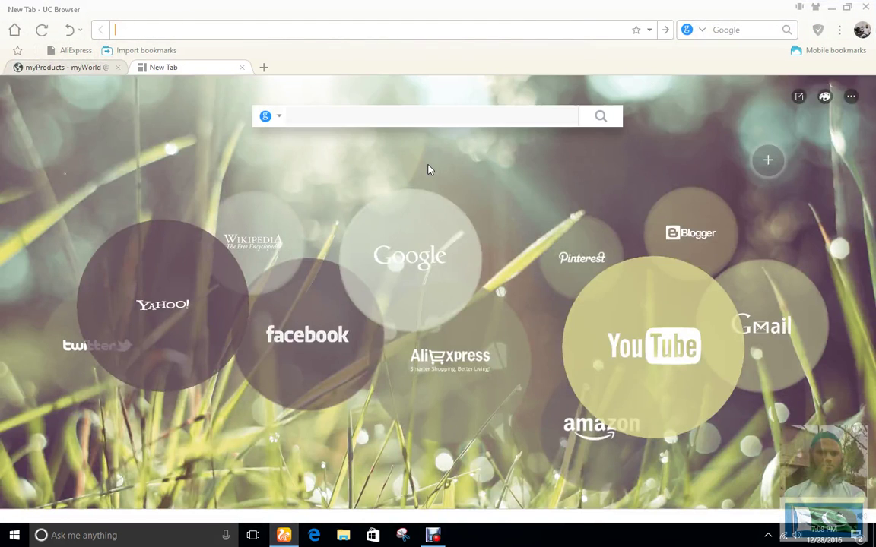
left_click(661, 352)
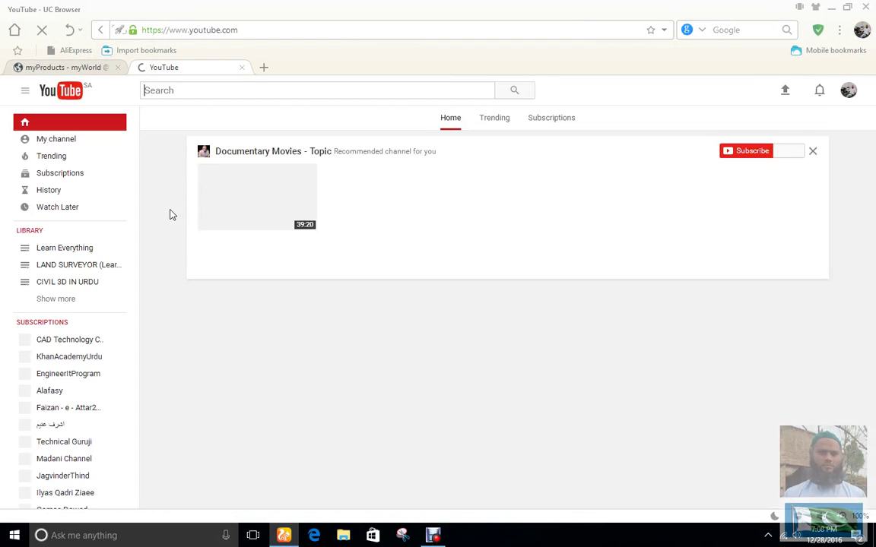
left_click(42, 138)
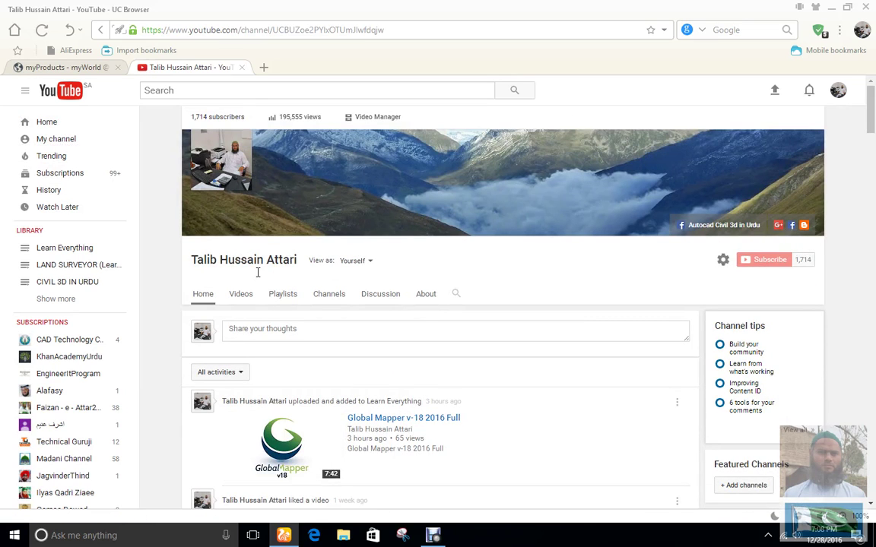
Look over the channel's home page and browse its created playlists.
scroll(357, 314, "down", 1)
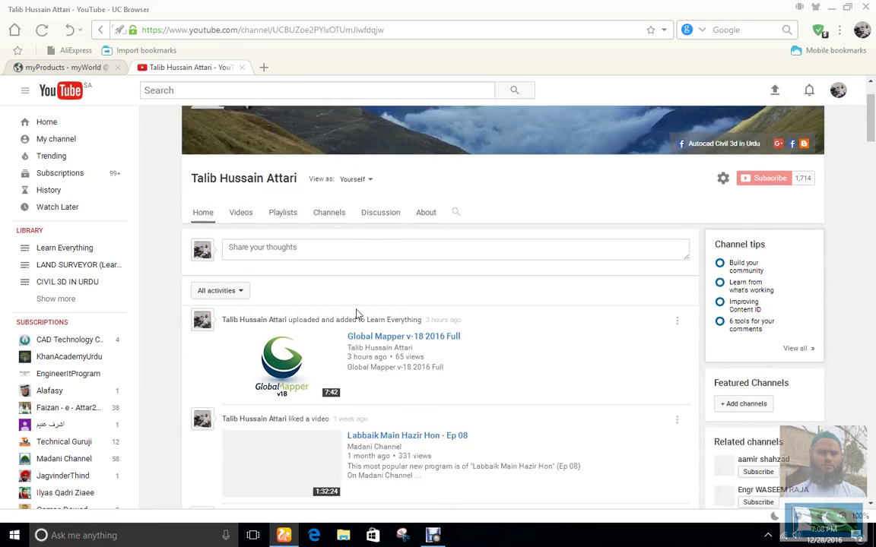
scroll(357, 314, "up", 1)
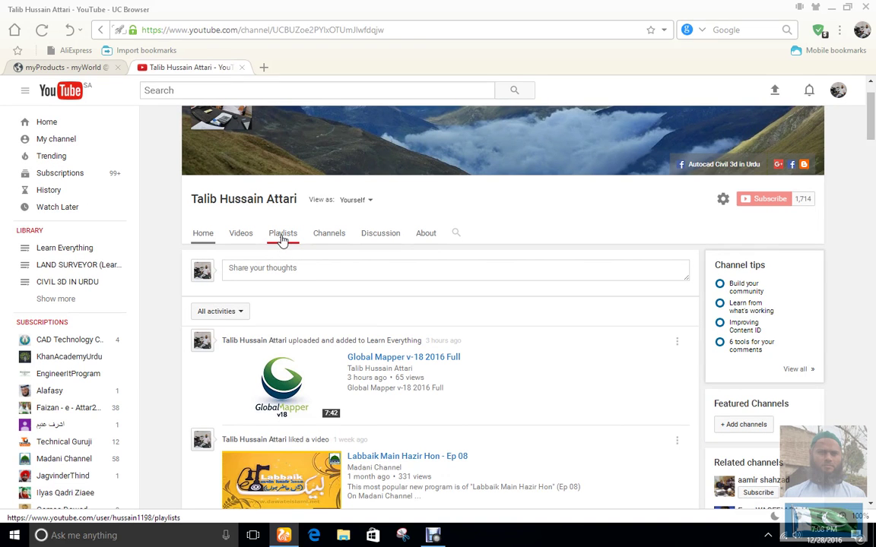
left_click(282, 234)
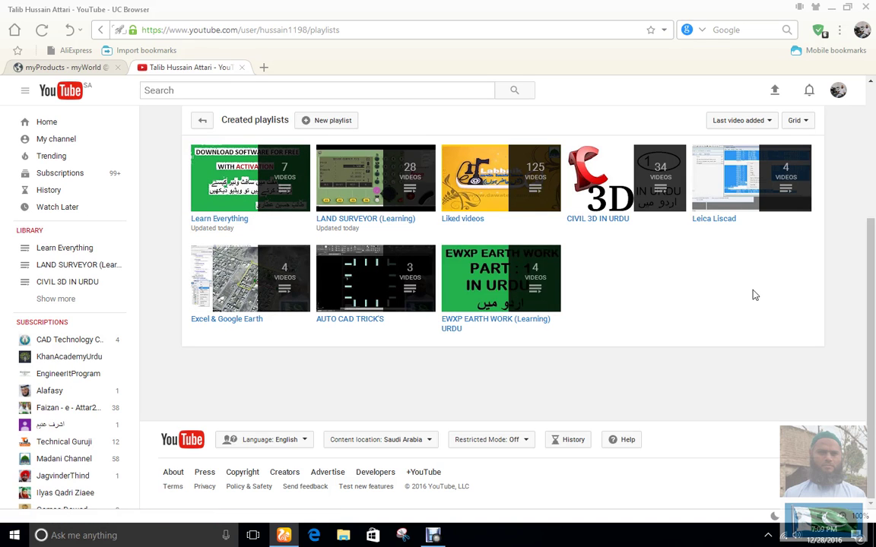
scroll(448, 342, "up", 3)
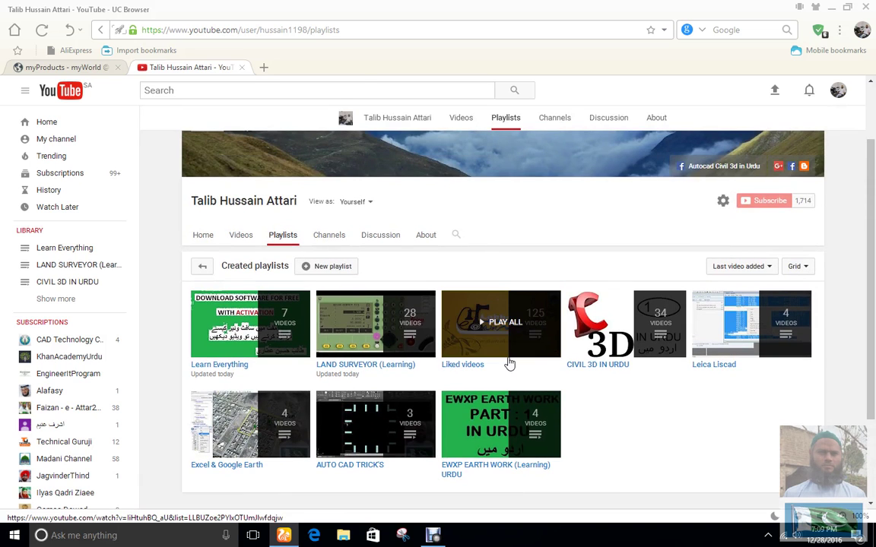